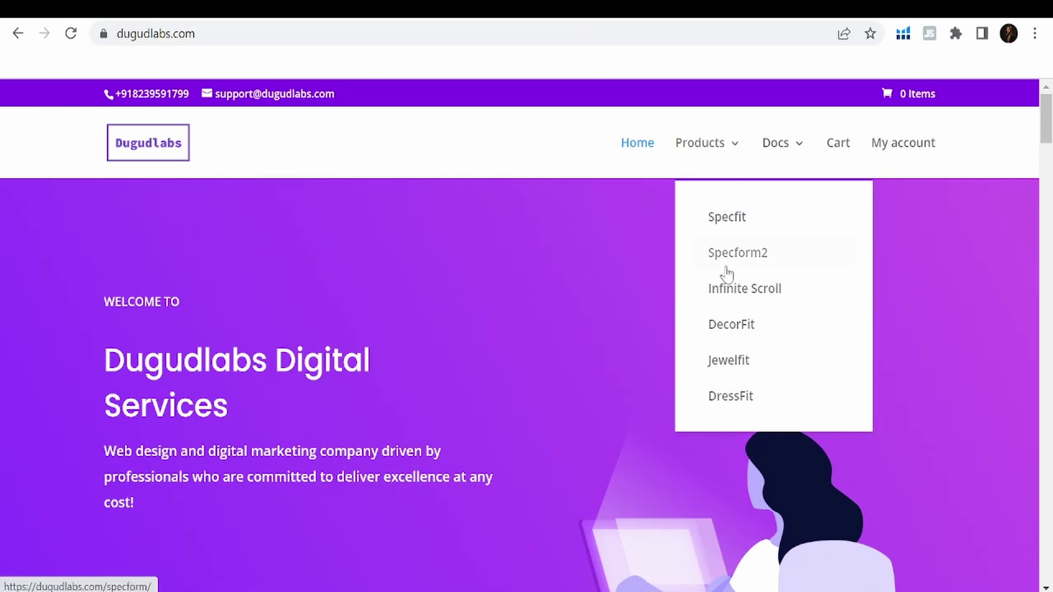
Navigate to the Specform product page from the Products menu
left_click(720, 262)
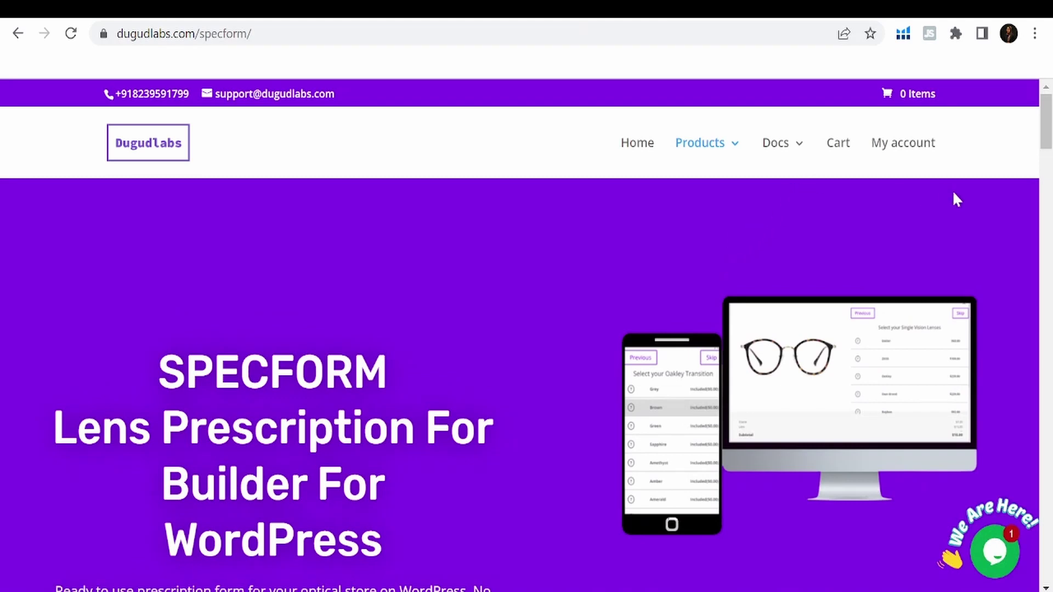
scroll(1044, 119, "down", 2)
scroll(527, 337, "down", 3)
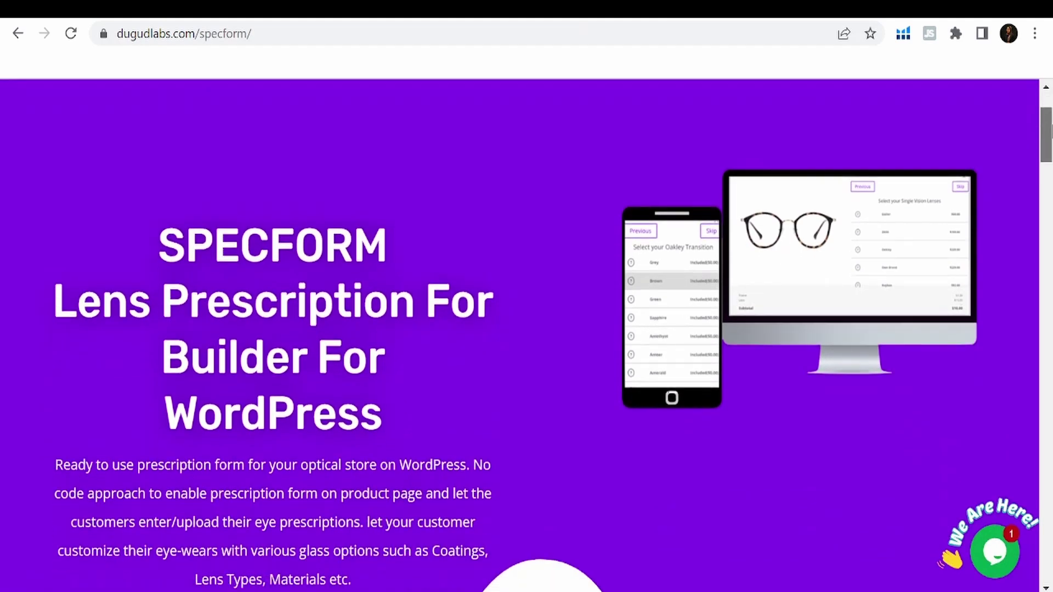
scroll(1050, 286, "down", 1)
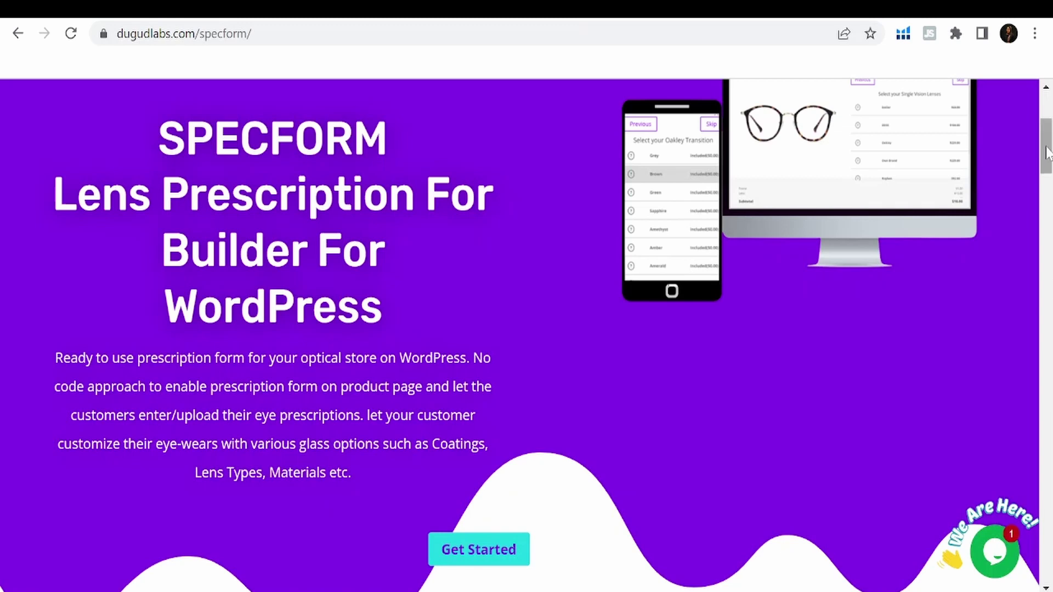
left_click_drag(1046, 153, 1046, 184)
scroll(526, 330, "down", 3)
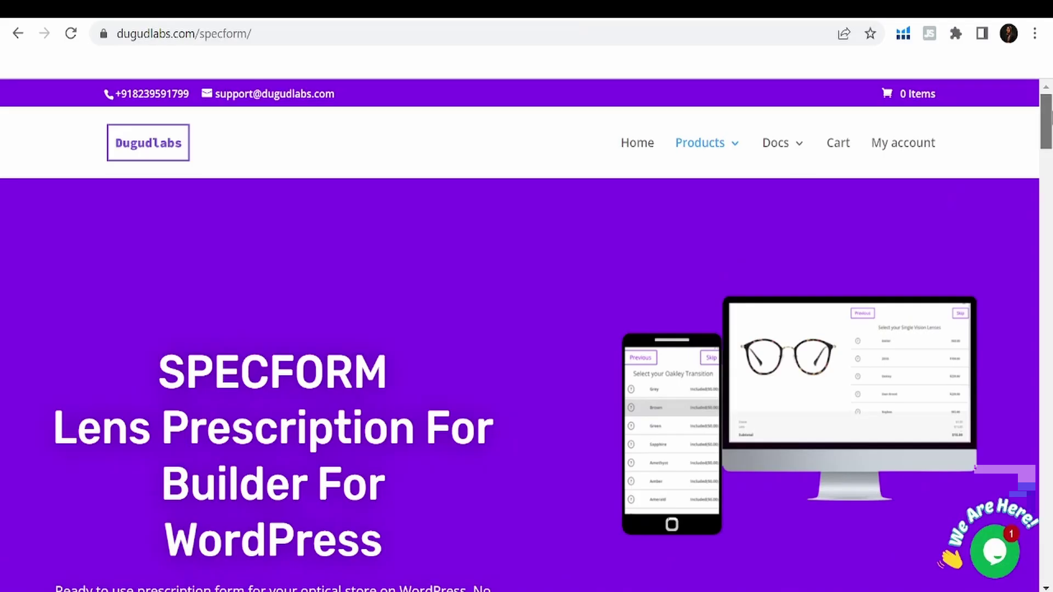
scroll(526, 330, "down", 2)
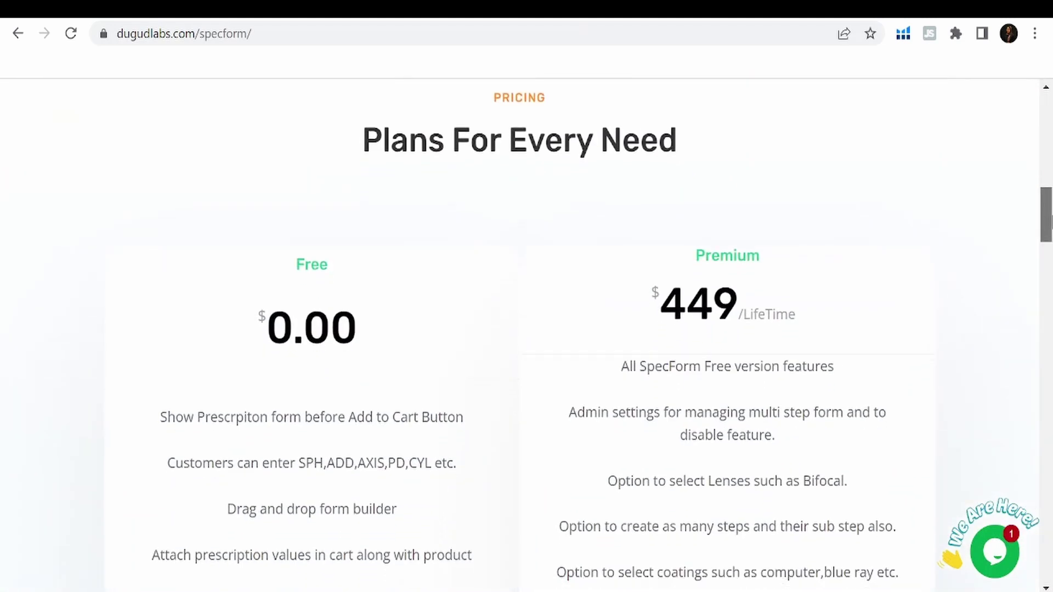
scroll(376, 242, "down", 5)
scroll(376, 242, "up", 3)
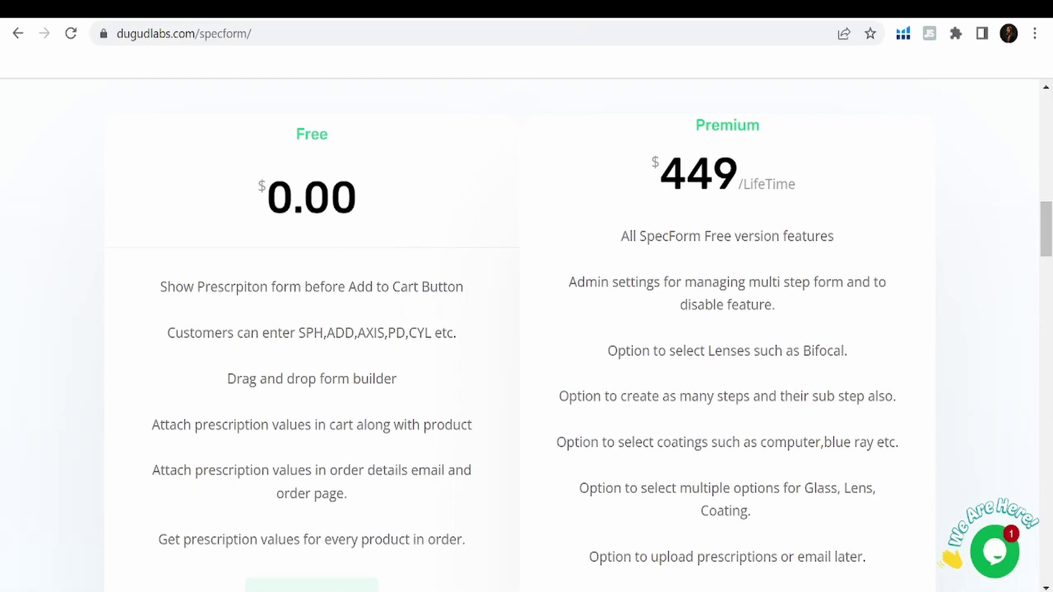
scroll(690, 193, "down", 1)
scroll(690, 194, "down", 1)
scroll(690, 193, "down", 2)
scroll(693, 192, "down", 1)
scroll(693, 193, "down", 2)
scroll(693, 196, "down", 1)
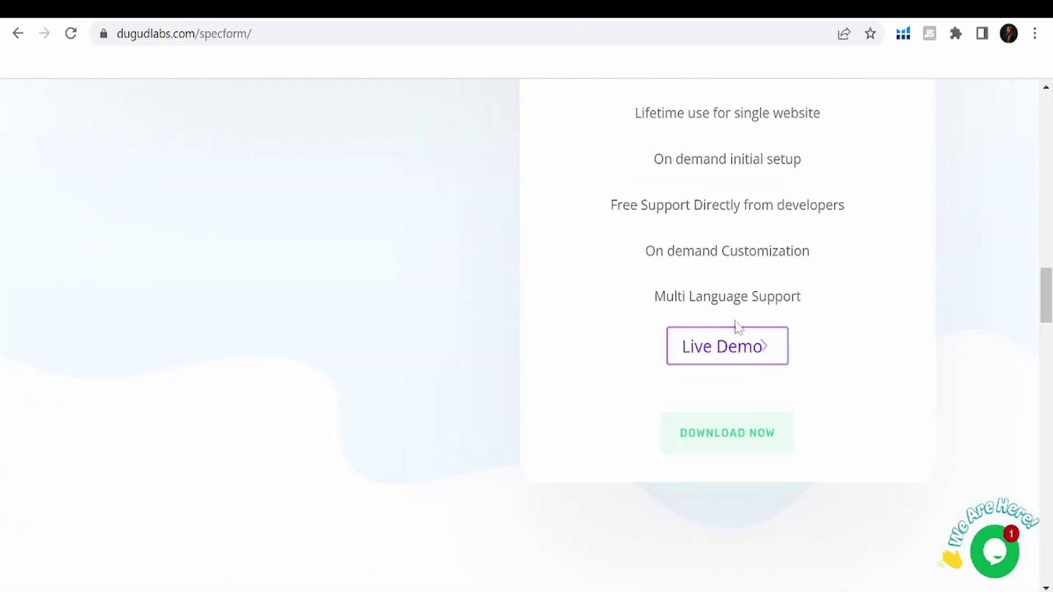
Choose Download Now on the Premium plan and add SpecForm to the cart
left_click(744, 442)
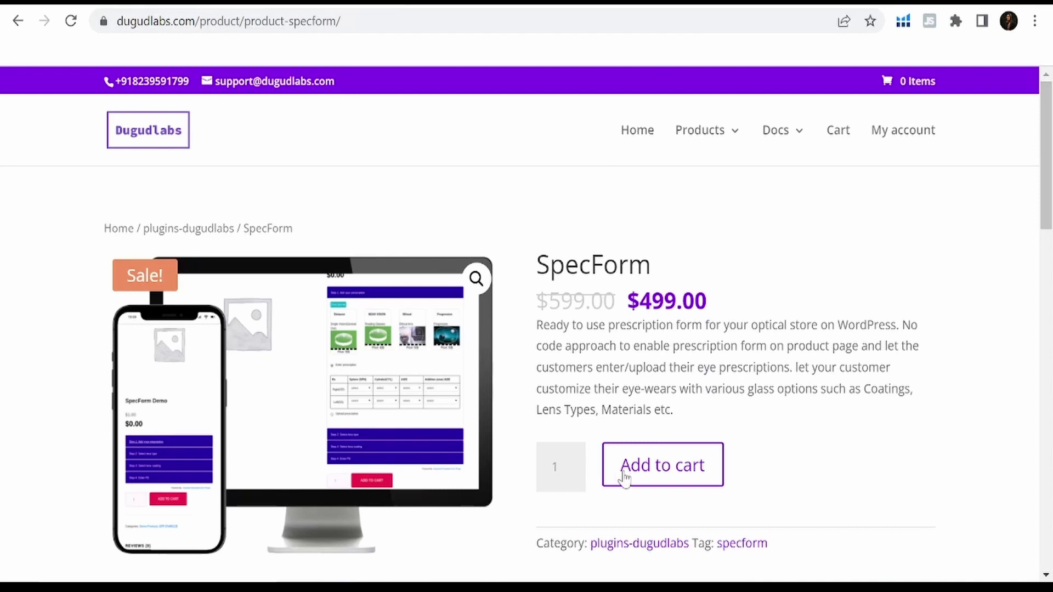
left_click(669, 477)
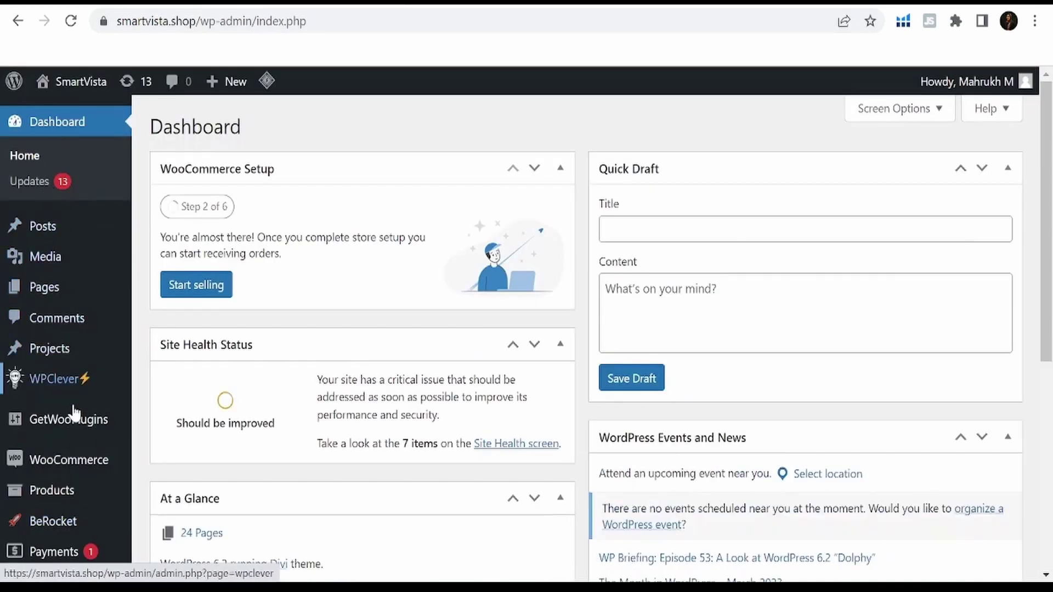
scroll(72, 512, "down", 1)
scroll(71, 511, "down", 1)
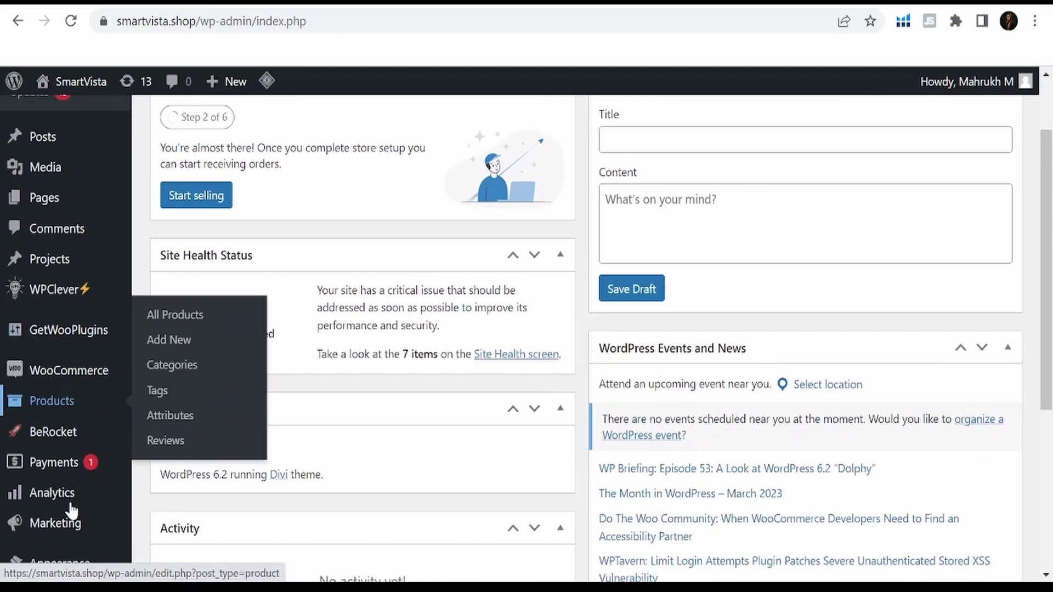
scroll(71, 505, "down", 1)
scroll(50, 428, "down", 1)
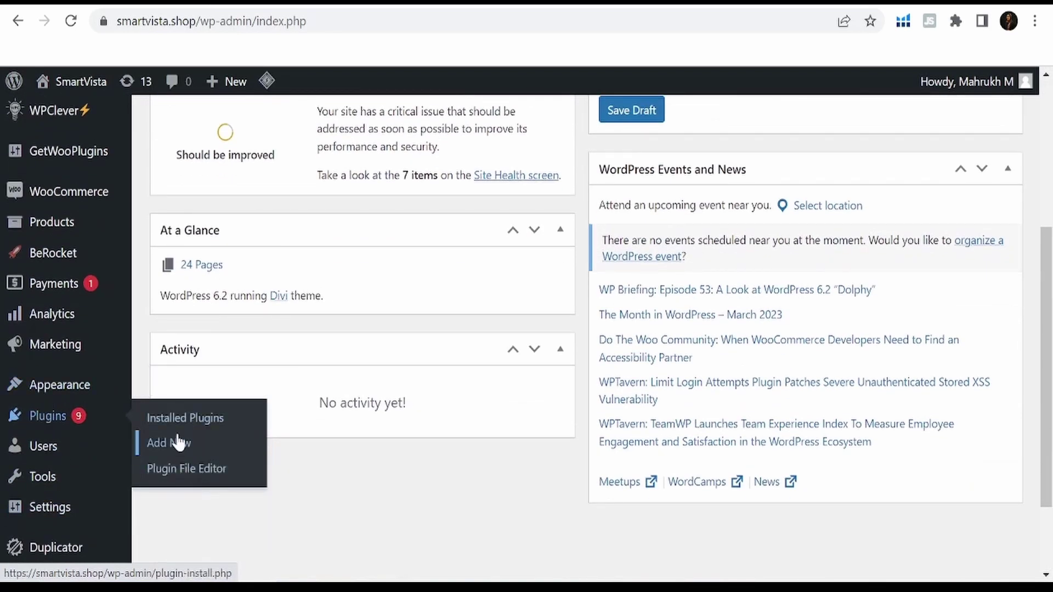
Upload the eyewear_prescription_form_DugudLabs zip through Plugins > Add New > Upload Plugin
left_click(179, 446)
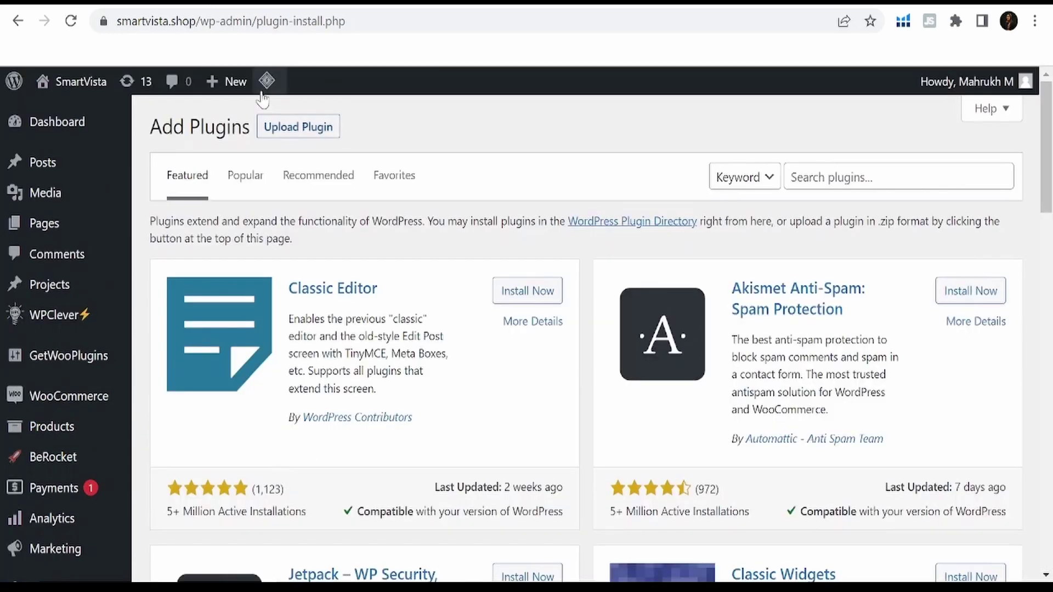
left_click(298, 126)
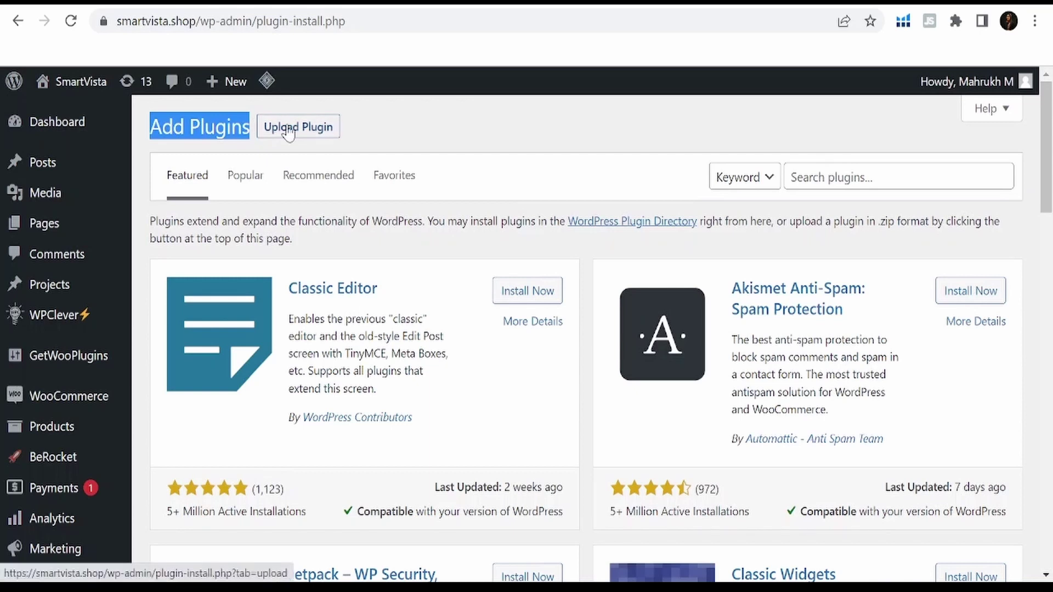
left_click(480, 289)
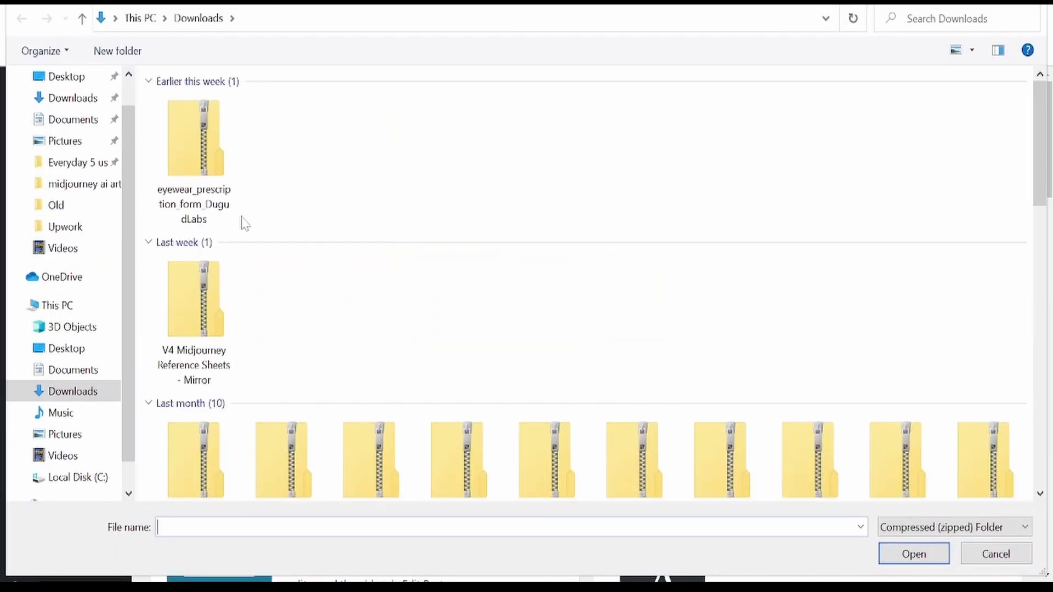
left_click(177, 216)
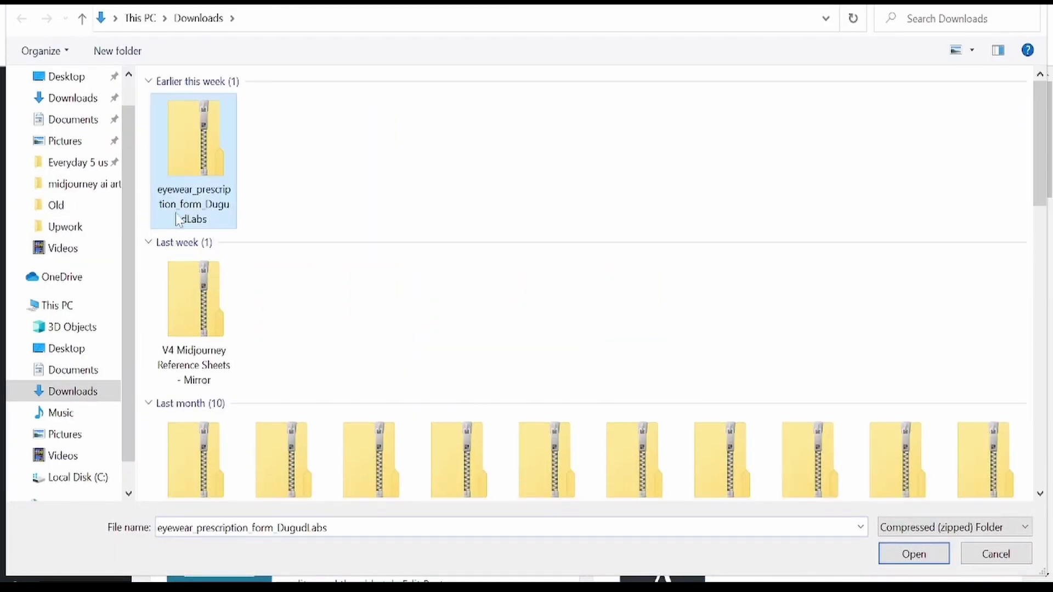
left_click(897, 563)
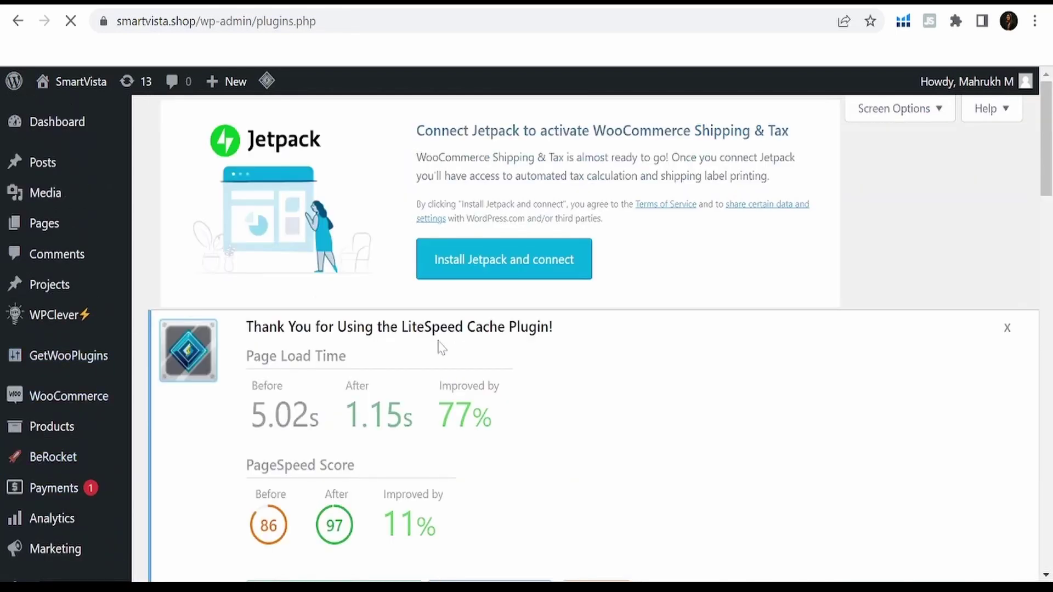
scroll(436, 350, "down", 8)
scroll(428, 352, "down", 1)
scroll(376, 312, "down", 2)
scroll(301, 312, "down", 1)
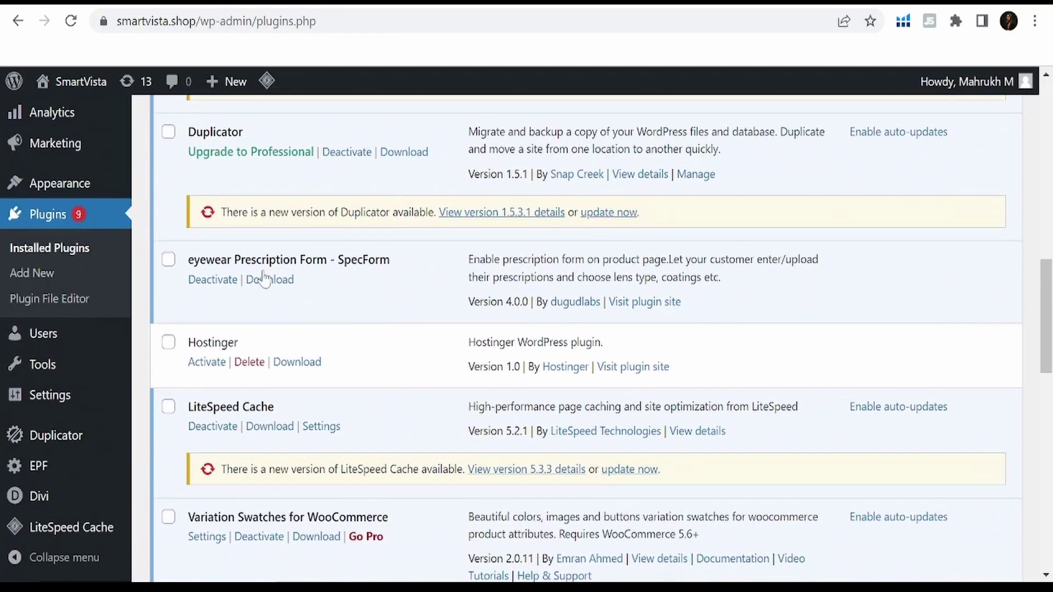
Locate the eyewear Prescription Form - SpecForm plugin and enter its EPF admin page
left_click_drag(189, 260, 401, 281)
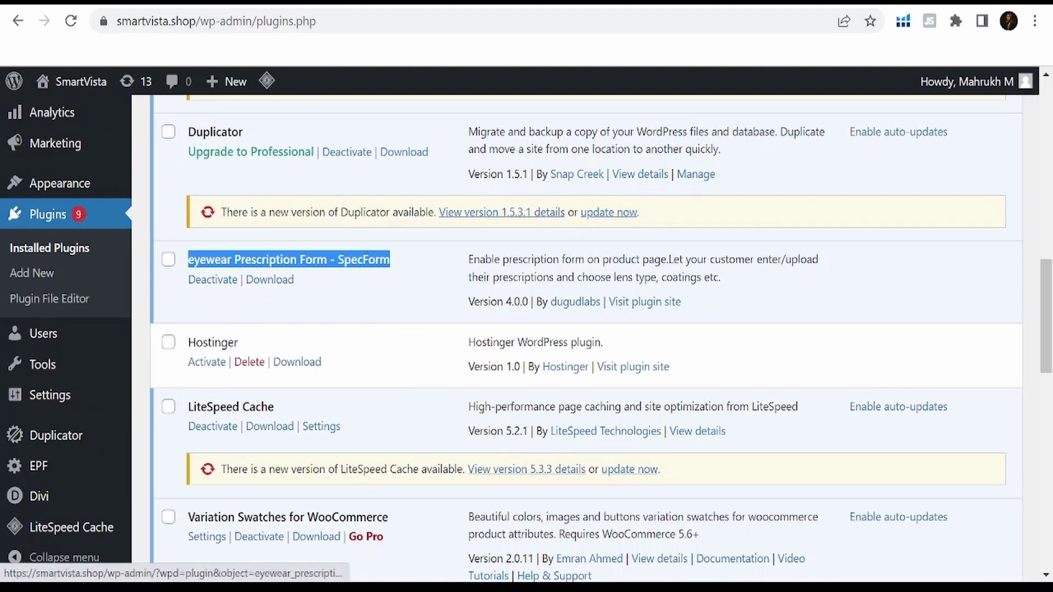
left_click_drag(473, 260, 721, 279)
left_click(30, 469)
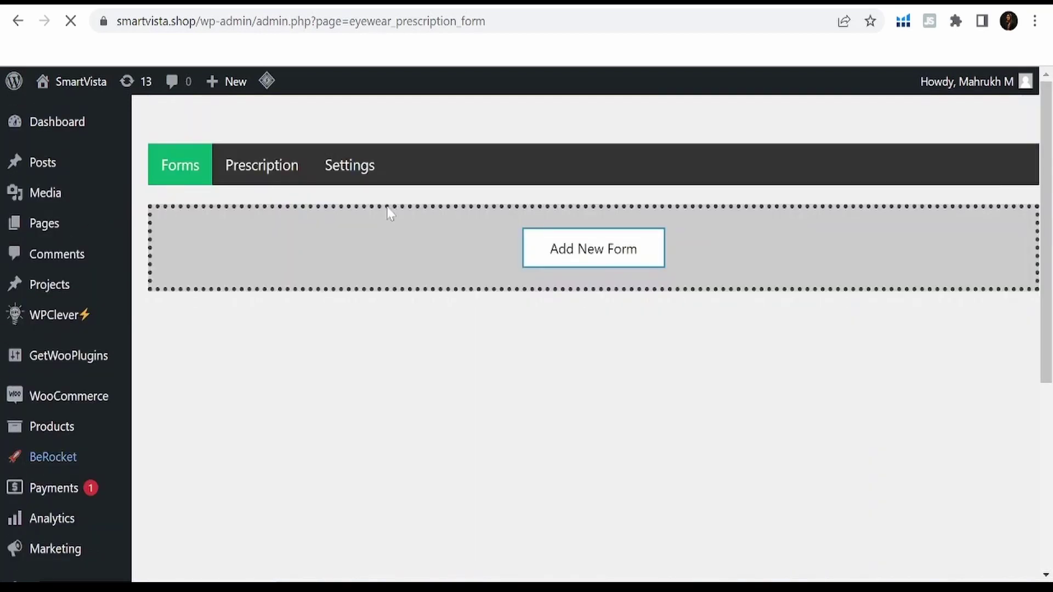
Browse the Prescription, Settings and Forms tabs of the plugin
left_click(271, 175)
left_click(343, 170)
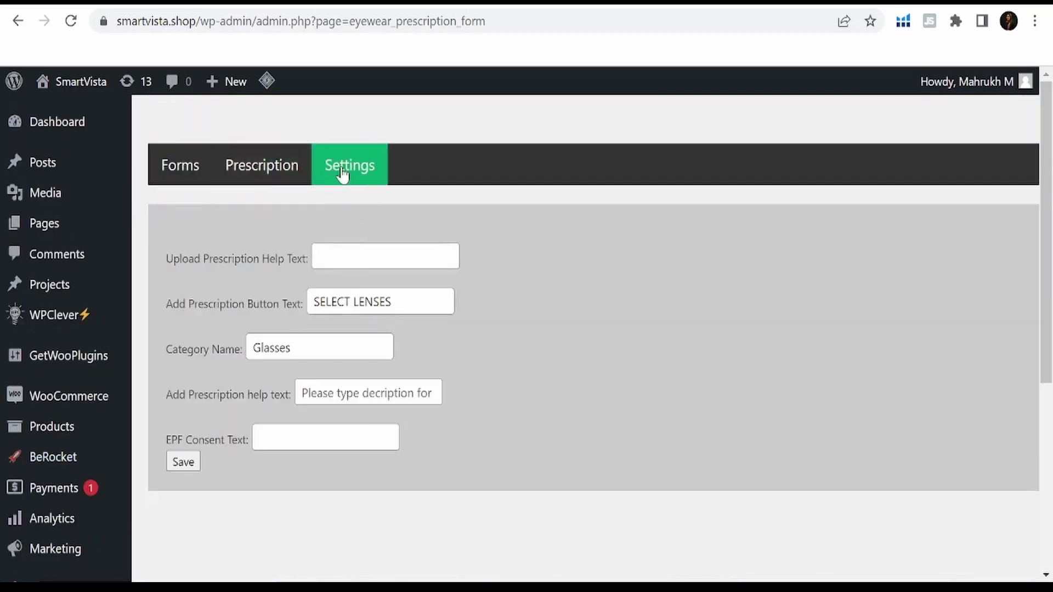
left_click(175, 167)
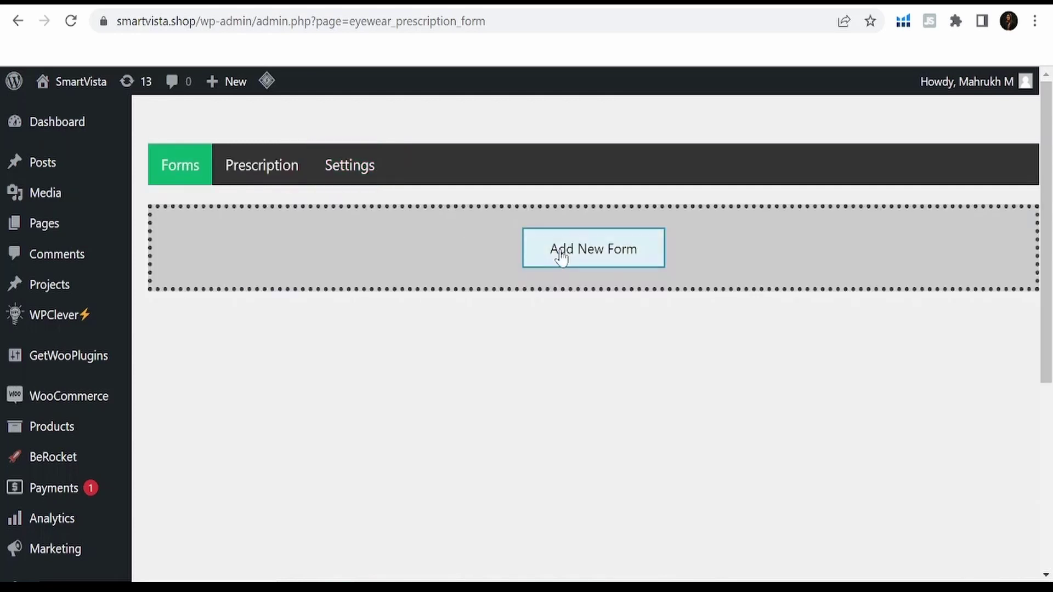
Create the form 'EPF - New Form' in the Glasses category and expand its steps area
left_click(607, 261)
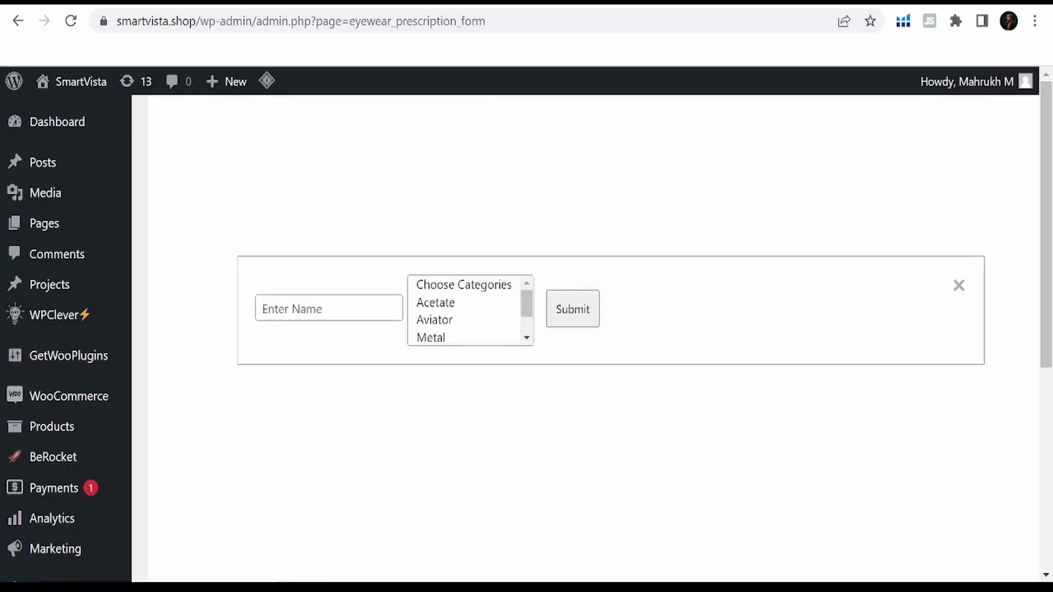
left_click(329, 309)
type("EPF - New Form")
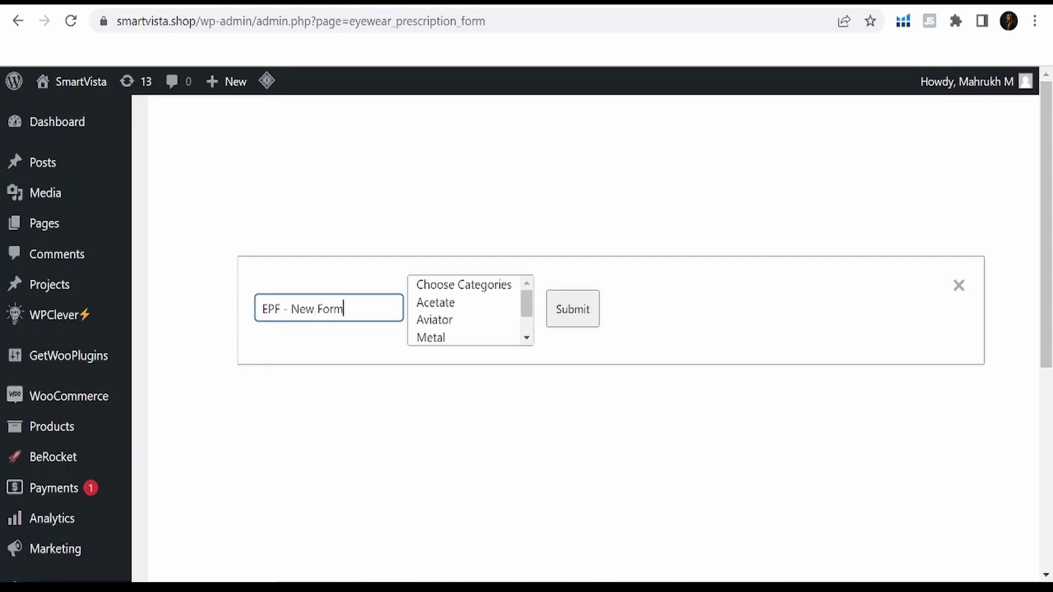
scroll(458, 317, "down", 1)
scroll(444, 329, "down", 1)
left_click(459, 320)
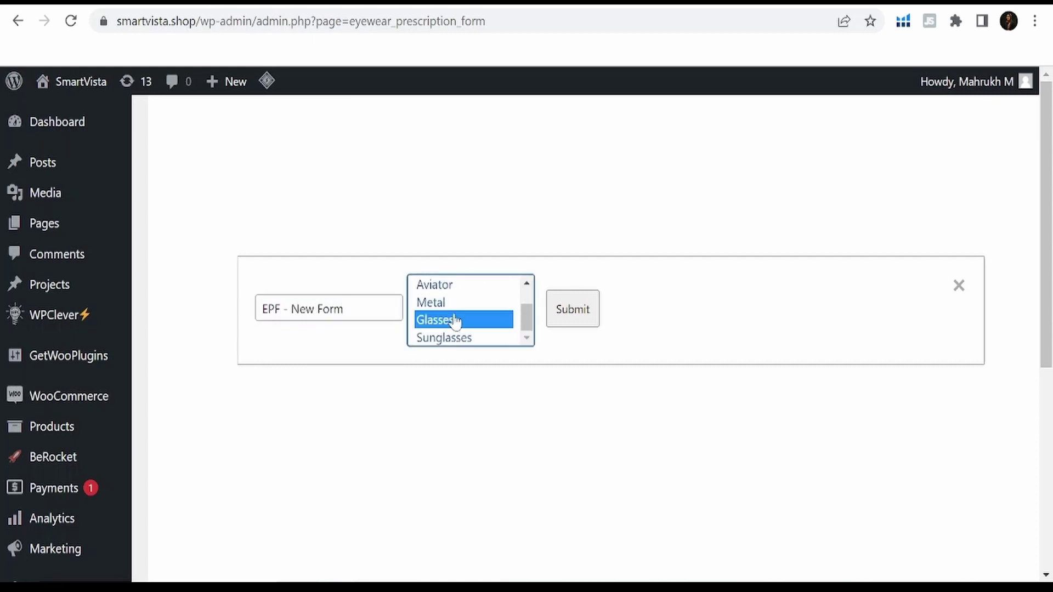
left_click(574, 317)
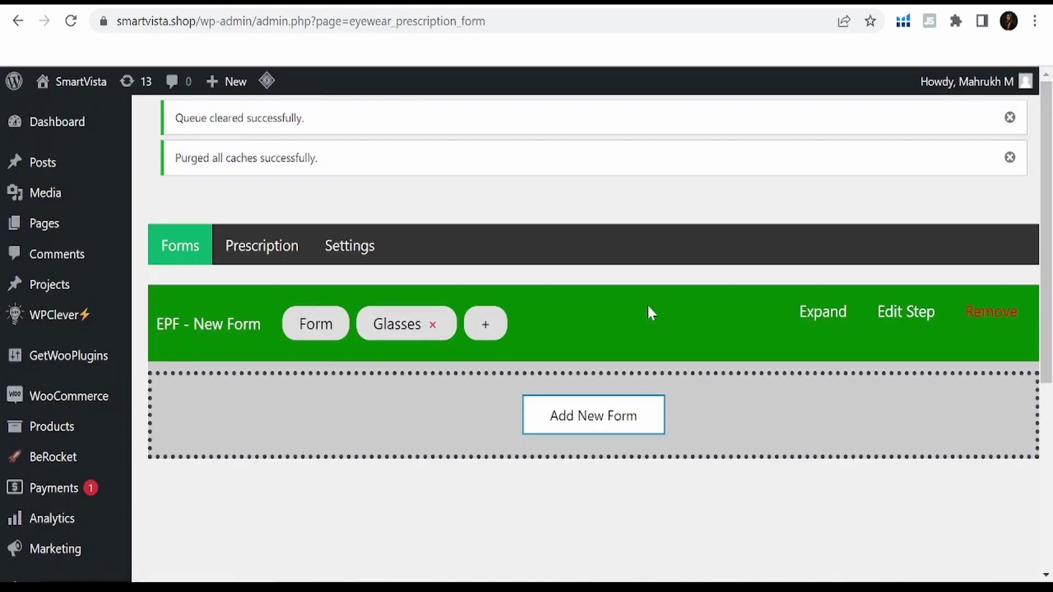
left_click(829, 315)
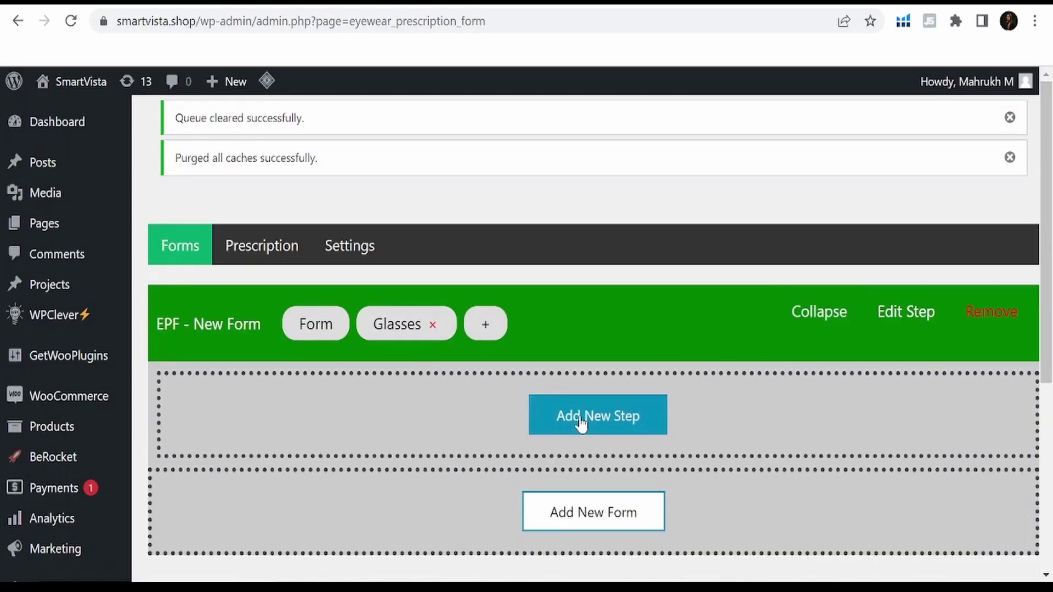
Add a step named 'Prescription Type' to the form
left_click(606, 424)
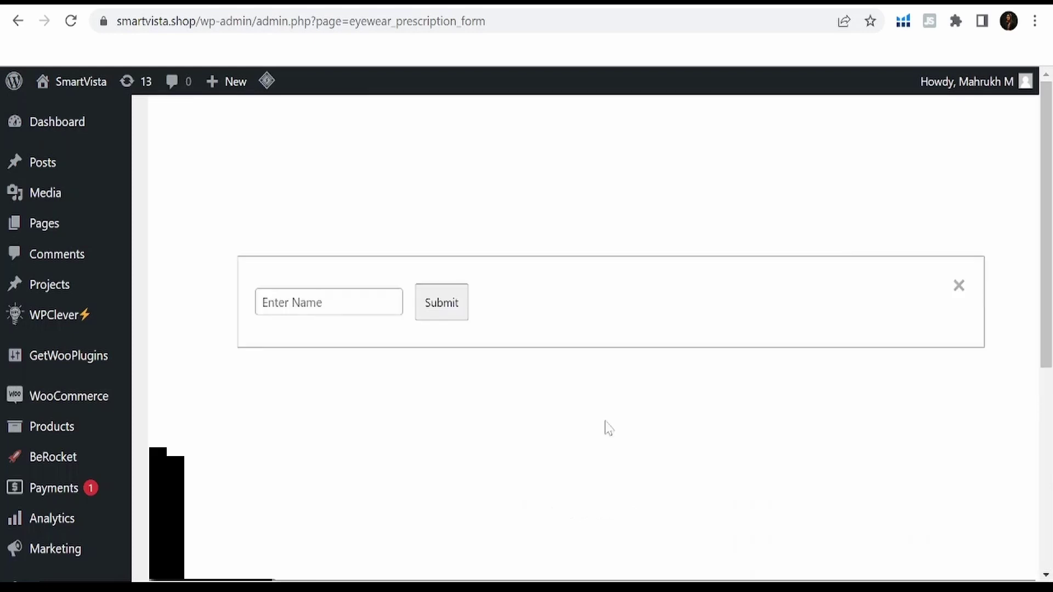
left_click(328, 302)
type("Prescription Type")
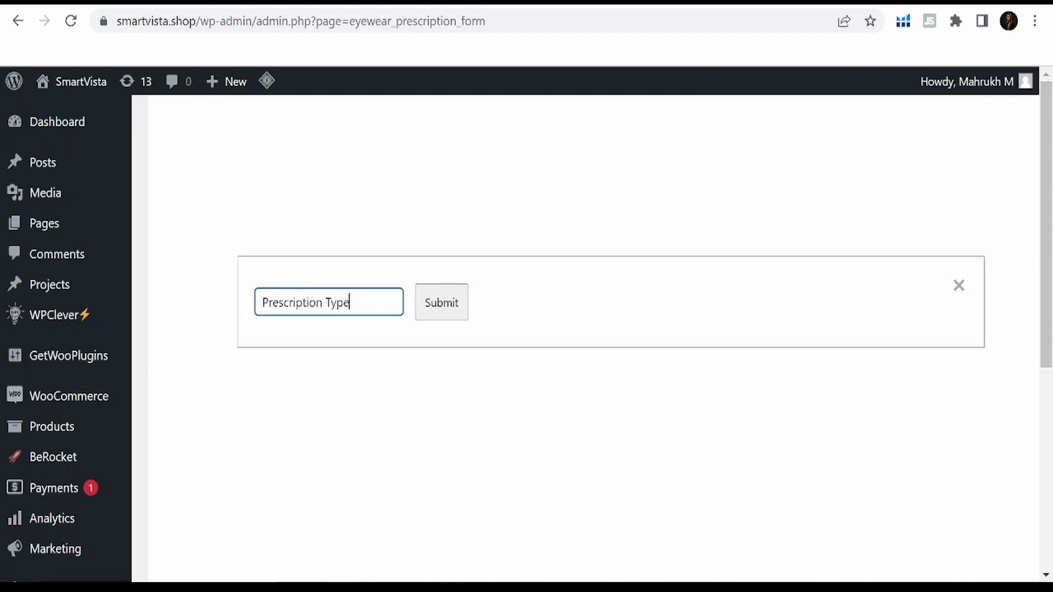
left_click(434, 306)
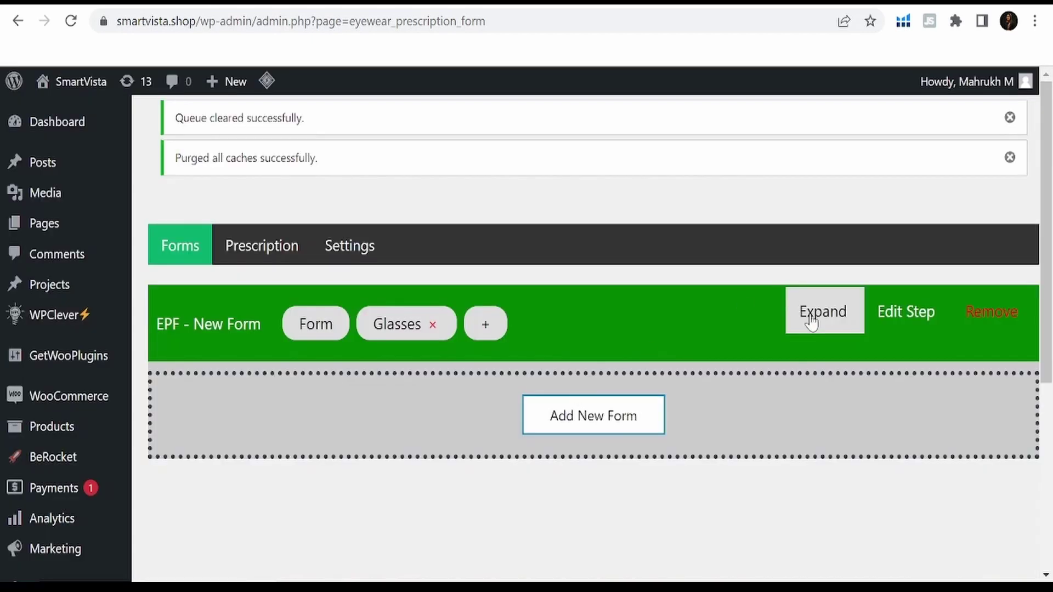
Add a Step + Option item 'Single Vision' priced 10 under Prescription Type
left_click(814, 316)
left_click(829, 398)
scroll(626, 374, "down", 2)
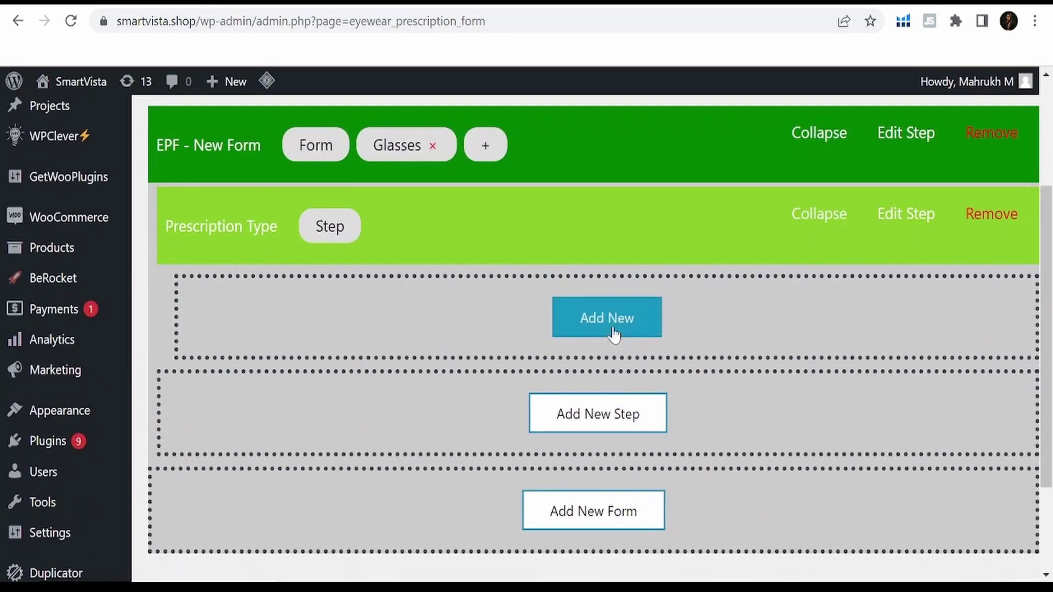
left_click(612, 329)
left_click(304, 125)
left_click(317, 181)
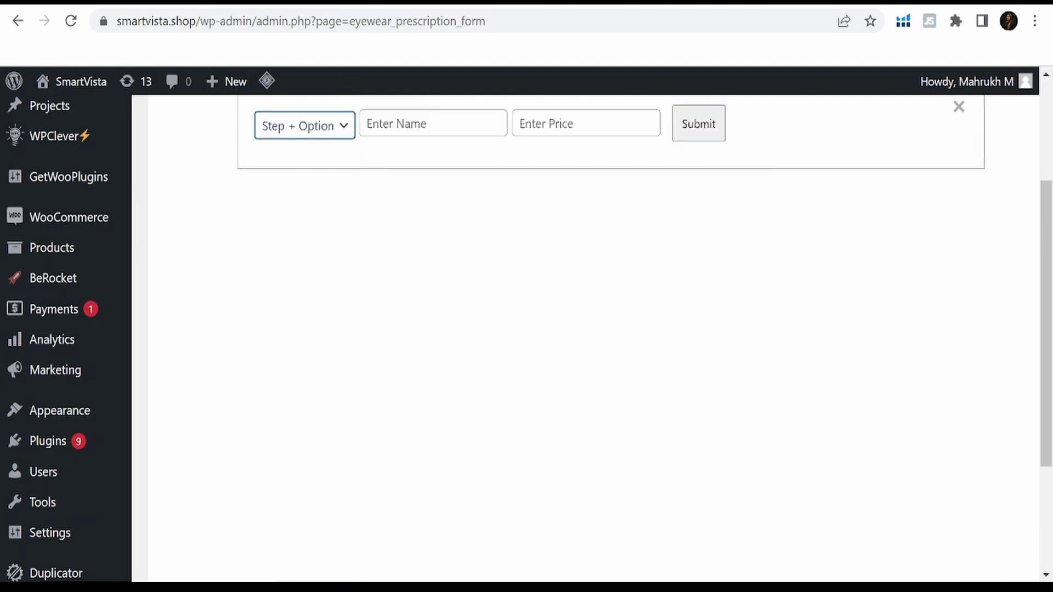
left_click(434, 124)
type("Single Vision")
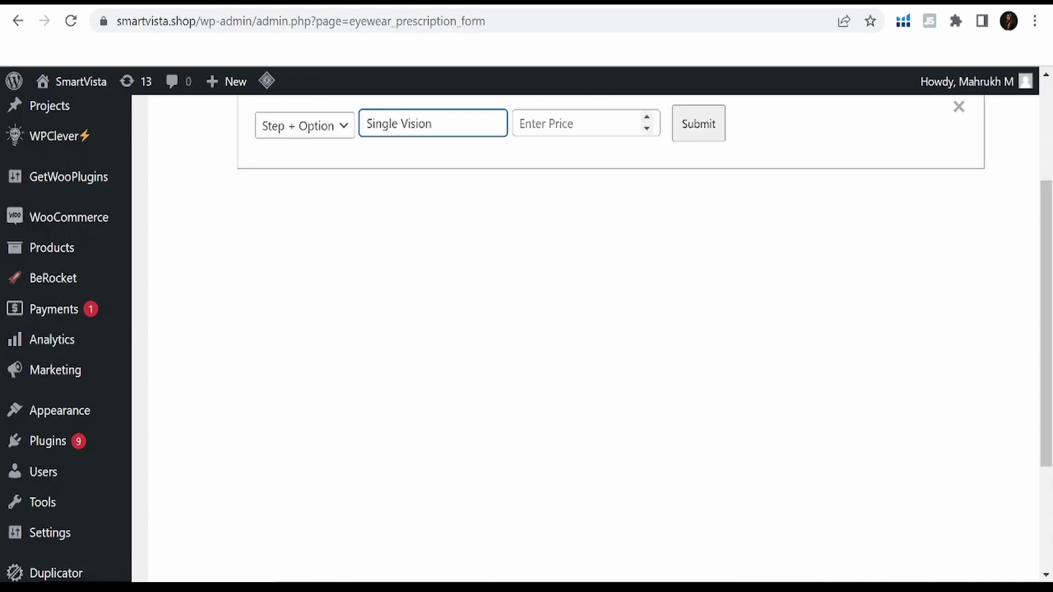
left_click(608, 123)
type("10")
left_click(699, 124)
Expand Prescription Type and Single Vision to check the new option's placement
left_click(816, 132)
left_click(816, 213)
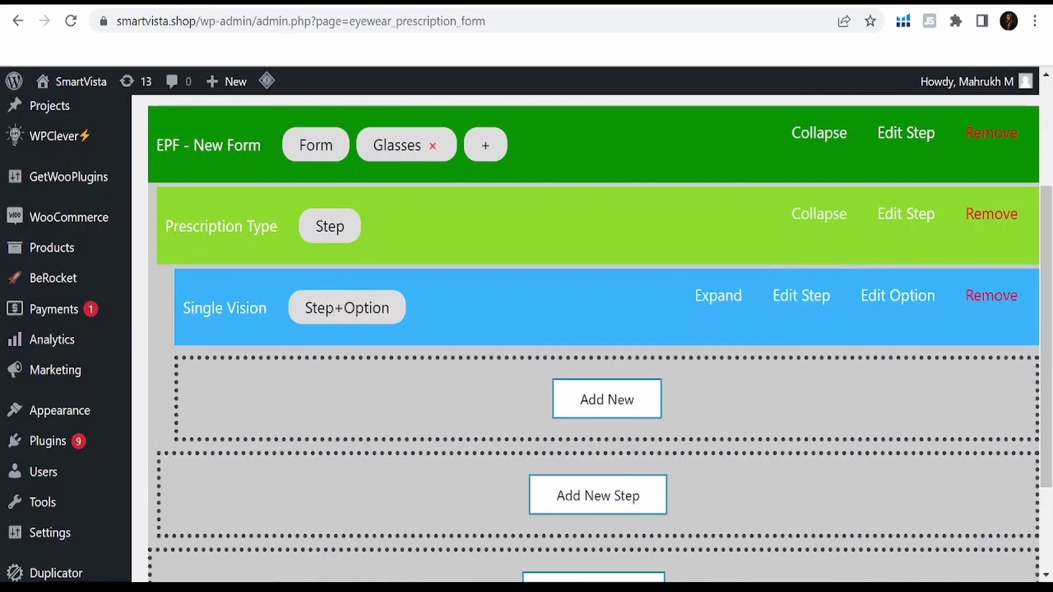
left_click(714, 297)
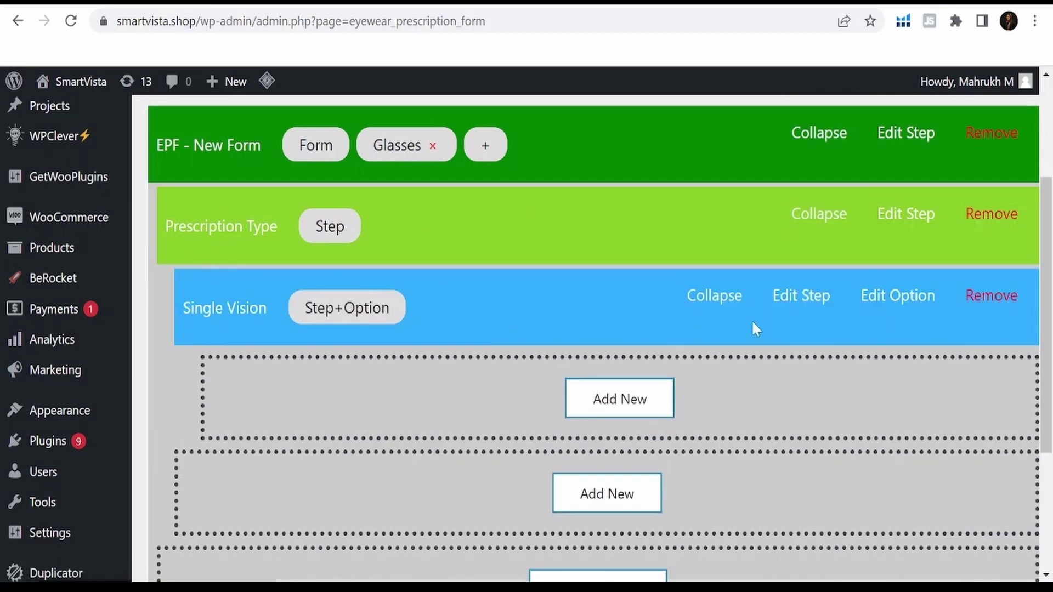
left_click(714, 296)
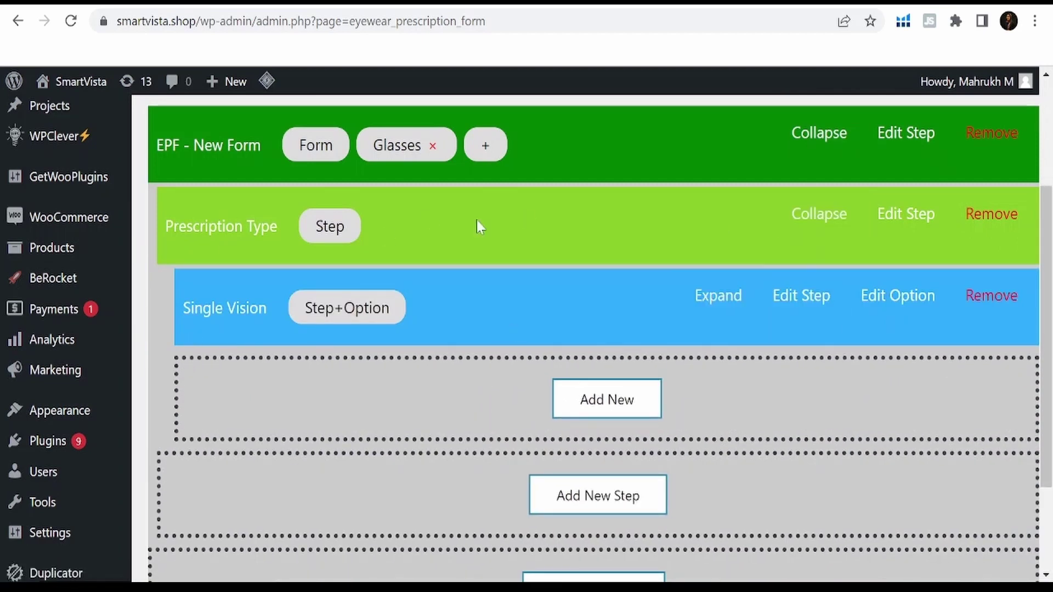
Add a Step + Option item 'Varifocal' priced 15 under Prescription Type
left_click(599, 403)
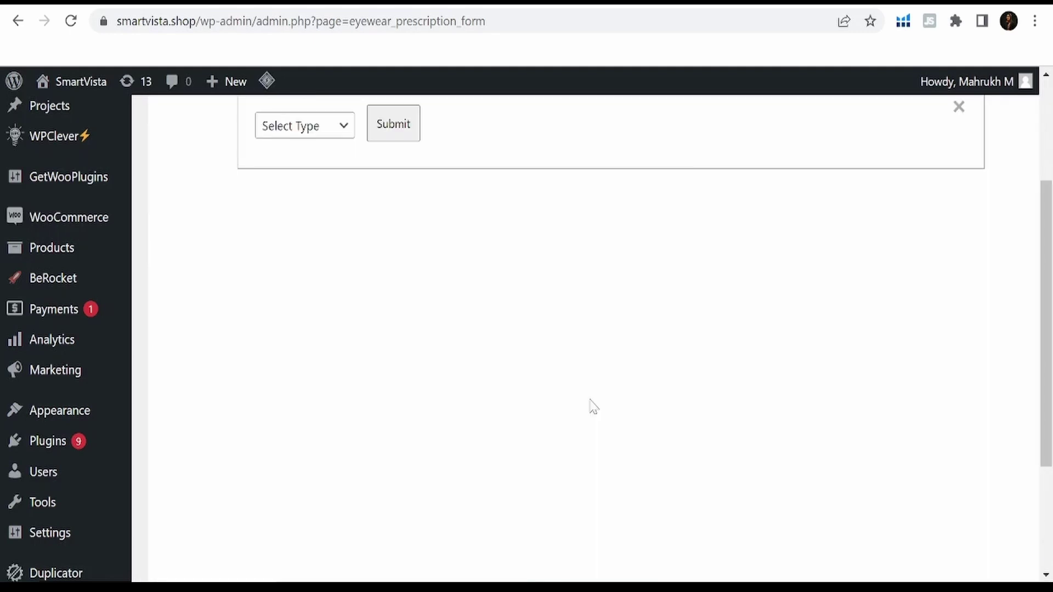
left_click(310, 122)
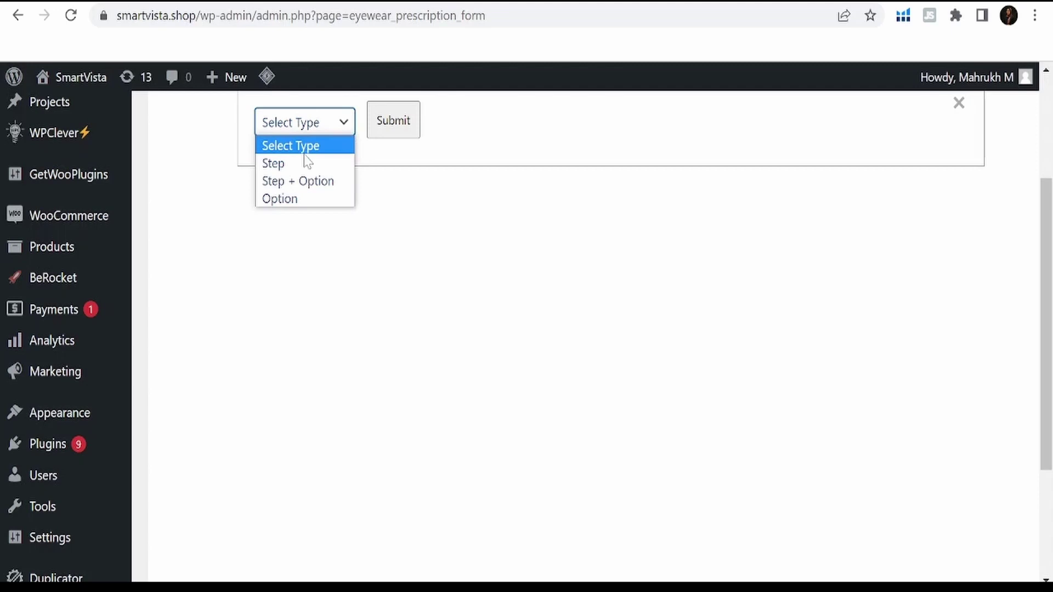
left_click(284, 182)
key("Tab")
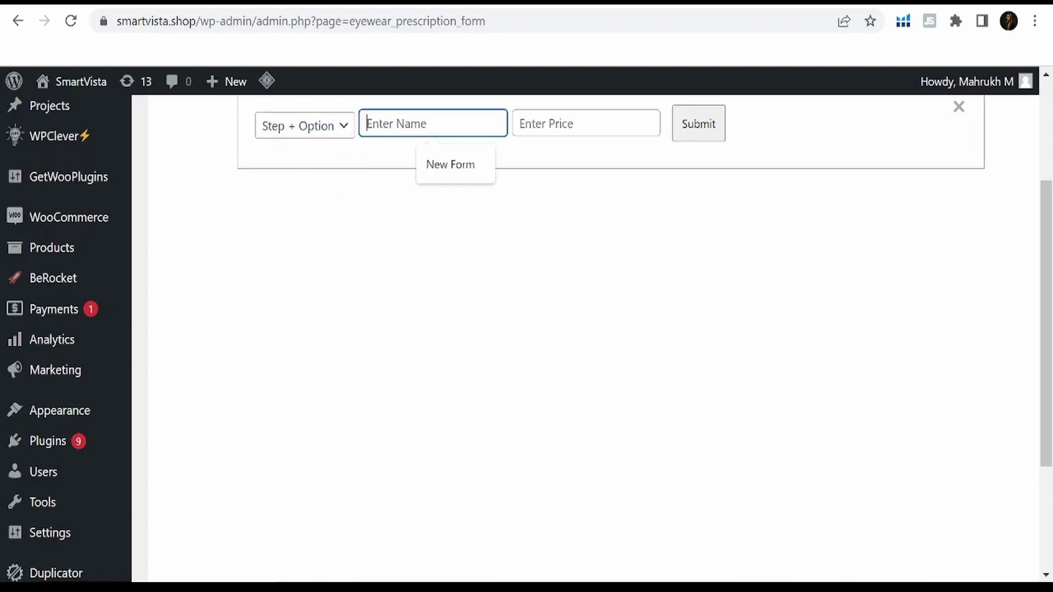
type("Varifocal")
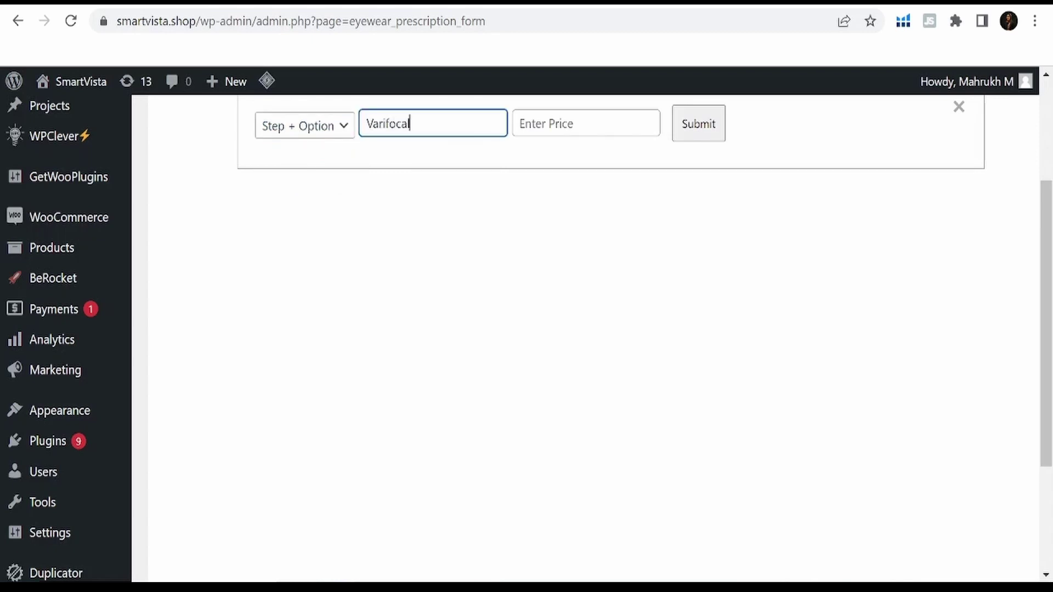
key("Tab")
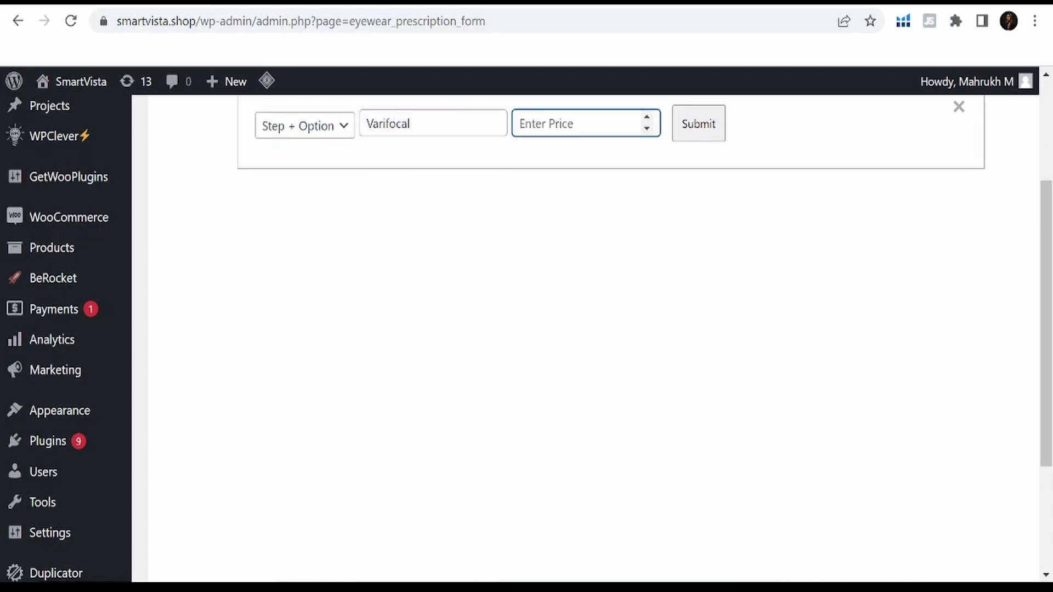
type("15")
left_click(707, 134)
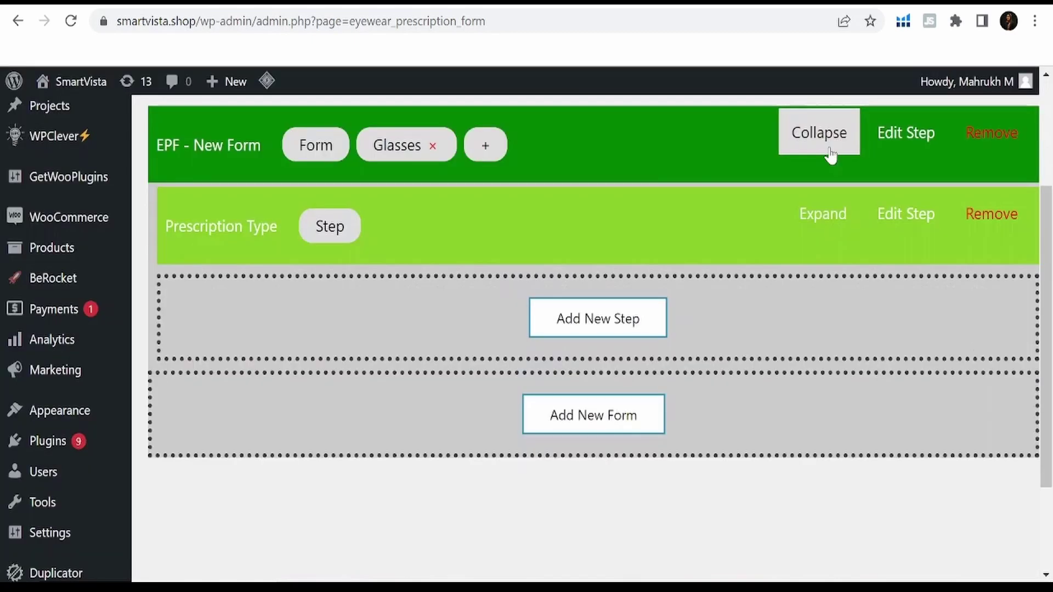
left_click(818, 214)
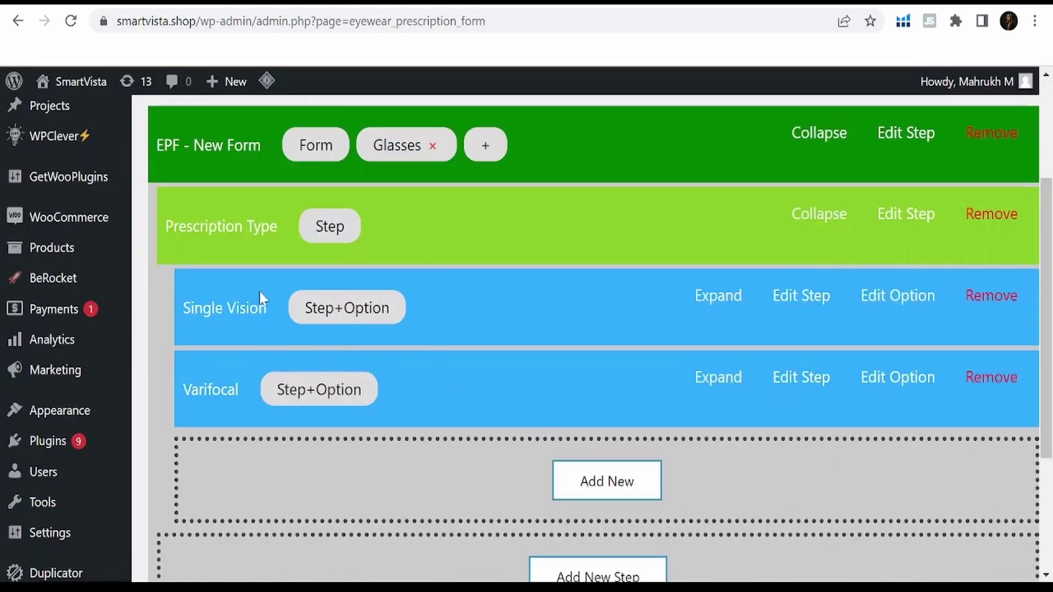
Add a plain step 'Single Vision Lenses' inside Single Vision
left_click(736, 312)
left_click(624, 406)
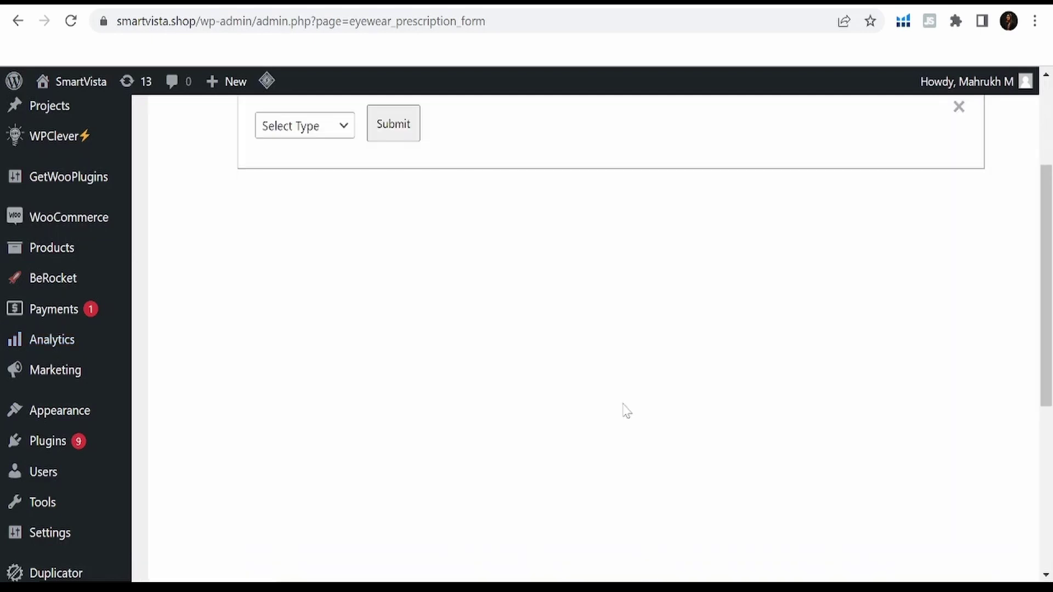
left_click(300, 125)
left_click(300, 164)
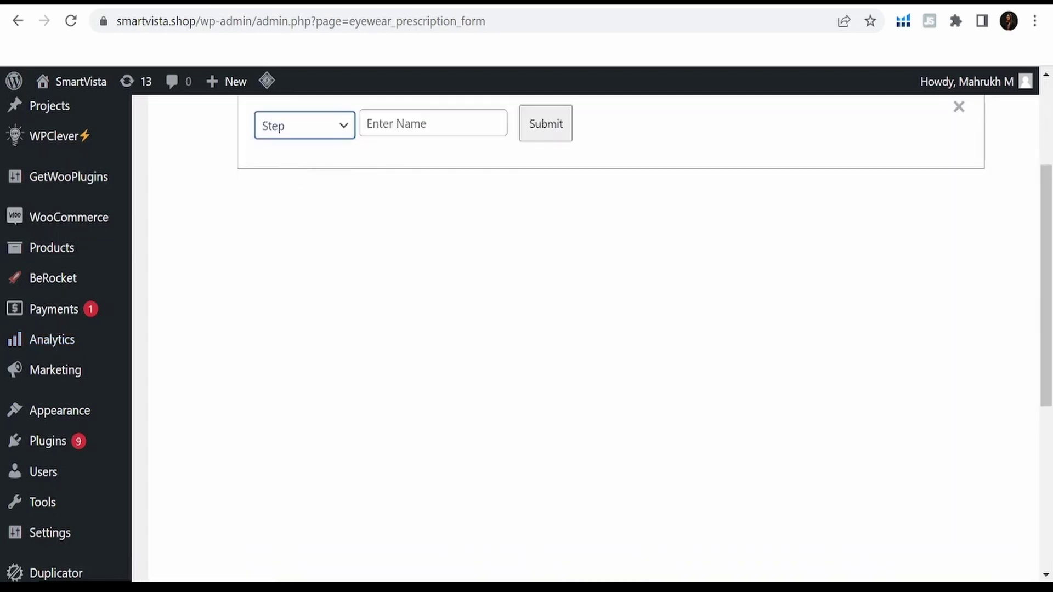
key("Tab")
type("S")
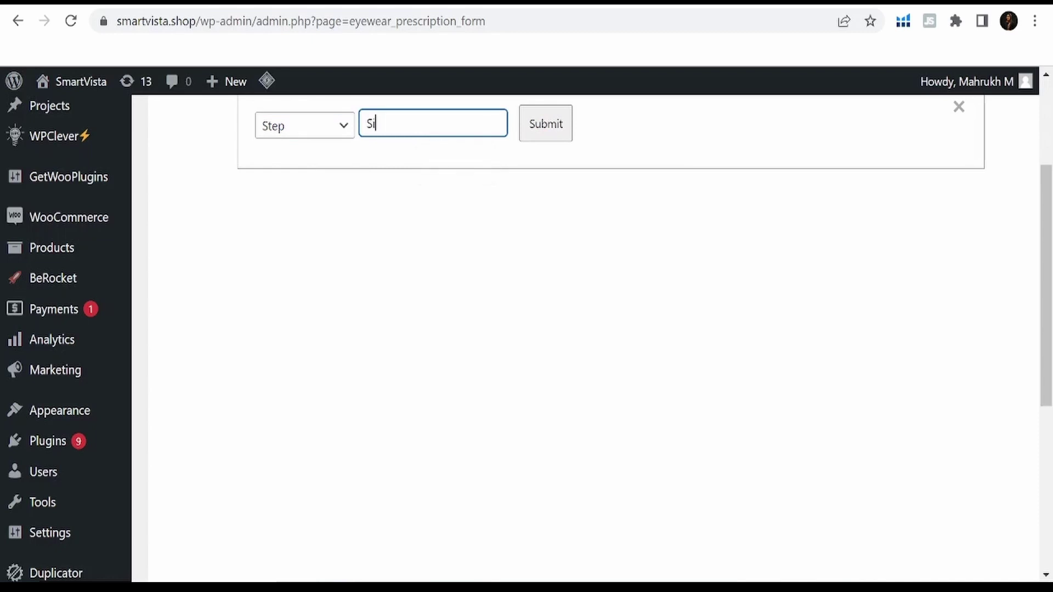
type("ngle Vision")
type(" Len")
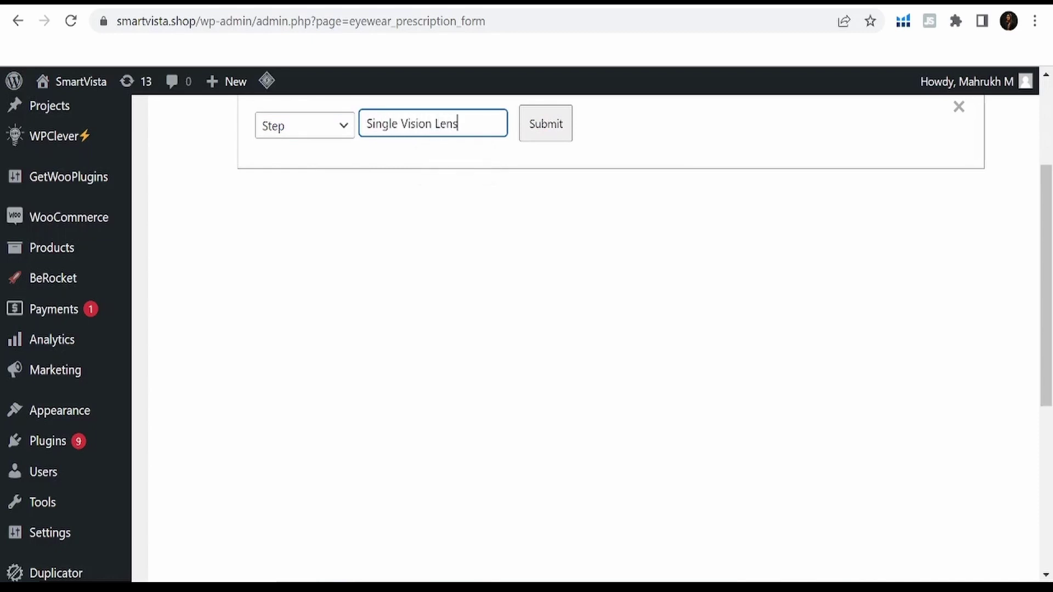
type("s")
left_click(557, 132)
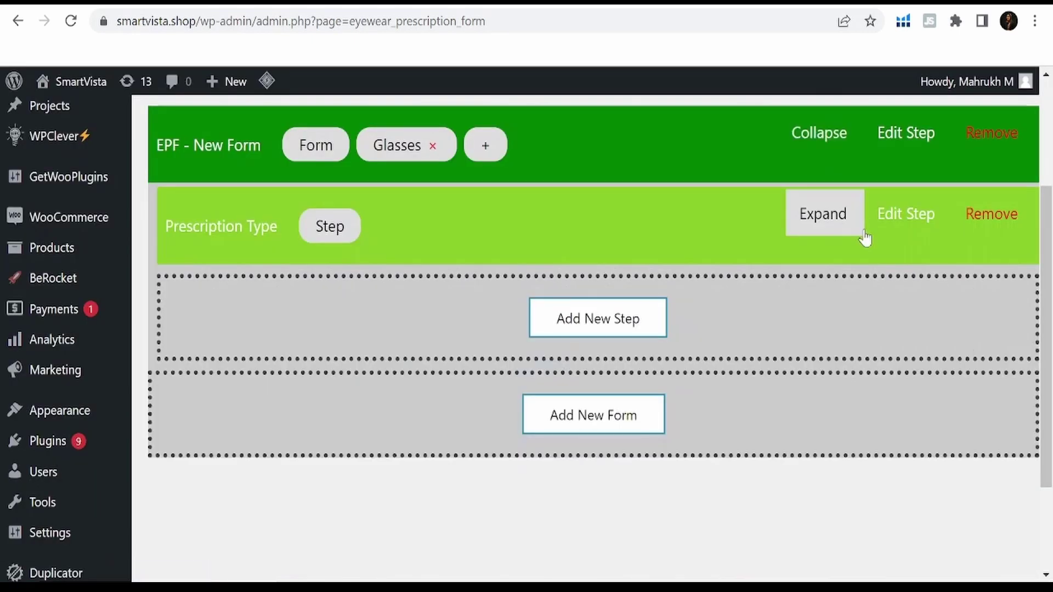
Expand Prescription Type, Single Vision and Single Vision Lenses to work inside the new step
left_click(844, 215)
left_click(714, 300)
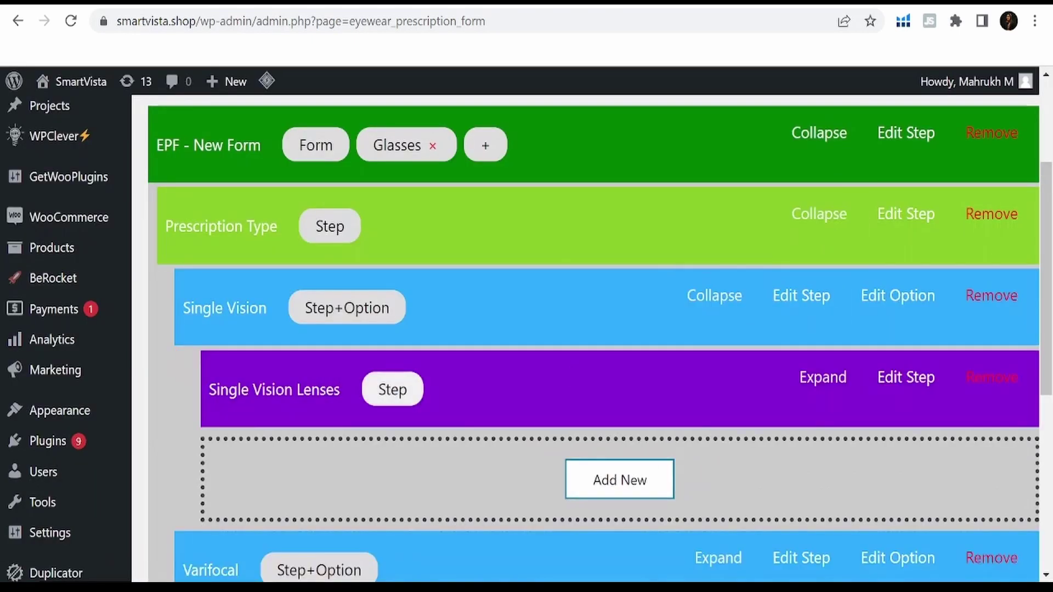
left_click(840, 388)
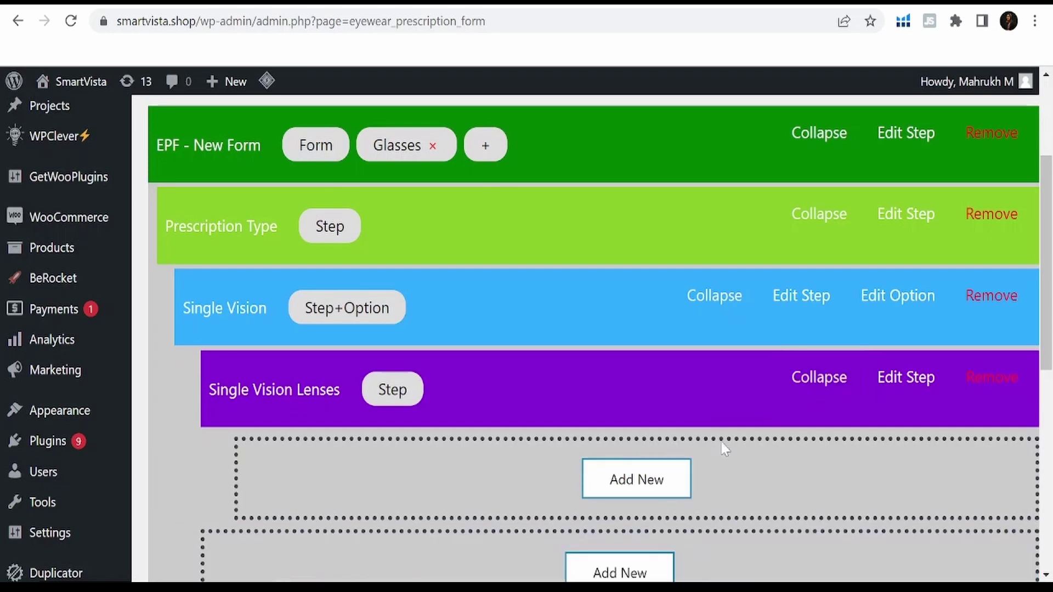
Add a Step + Option item 'Essilor' priced 60 inside Single Vision Lenses
left_click(623, 481)
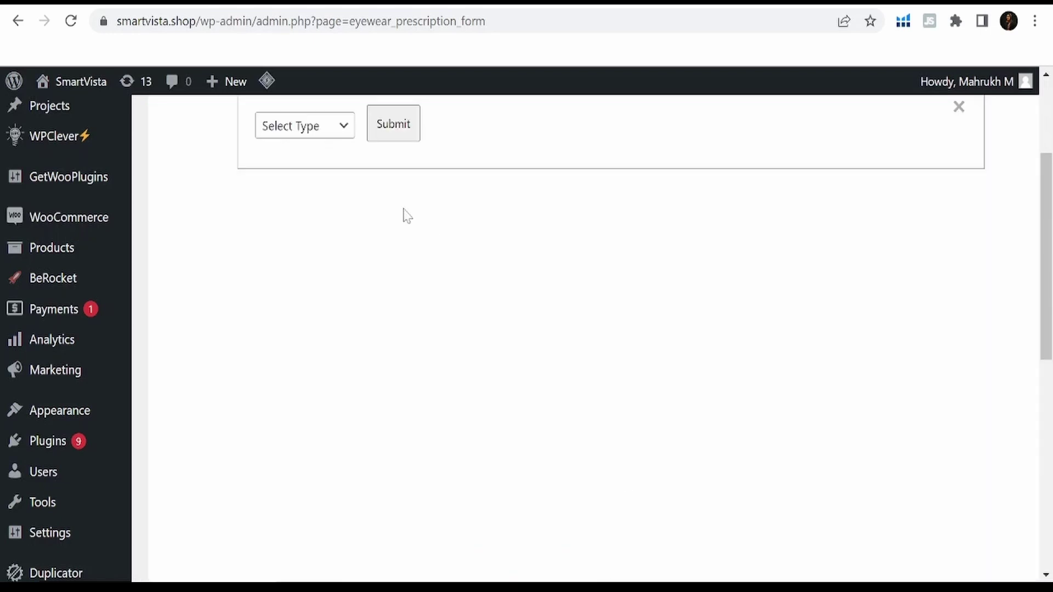
left_click(332, 127)
left_click(319, 191)
left_click(427, 126)
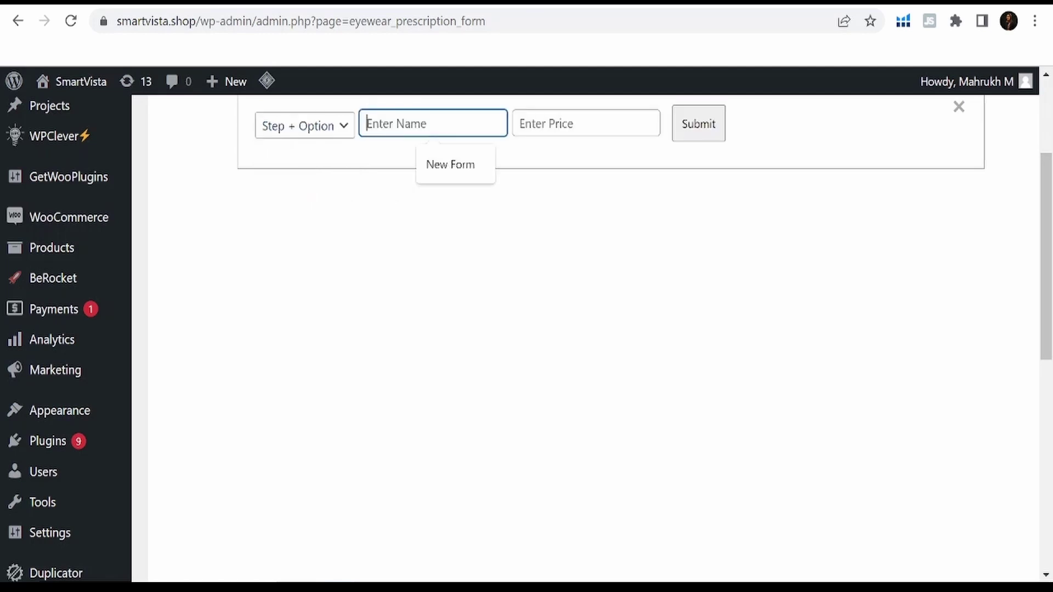
type("Essilor")
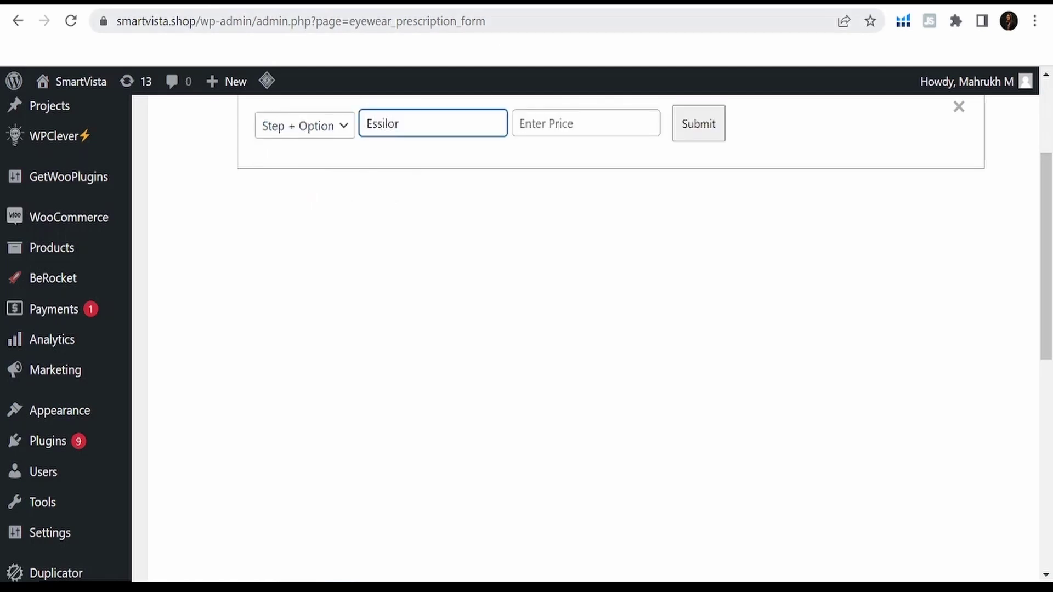
left_click(599, 120)
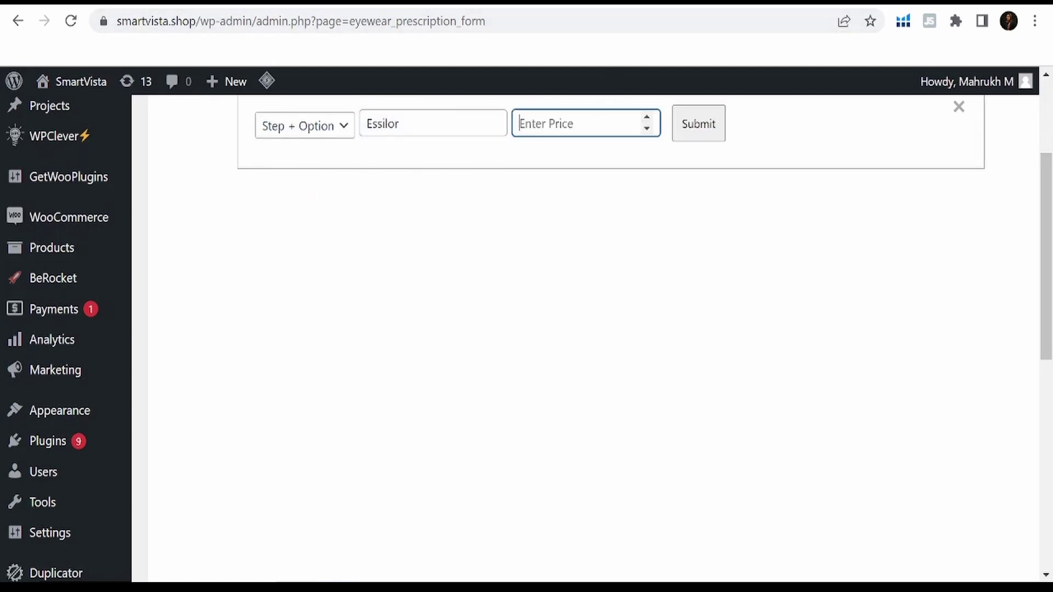
type("60")
left_click(696, 122)
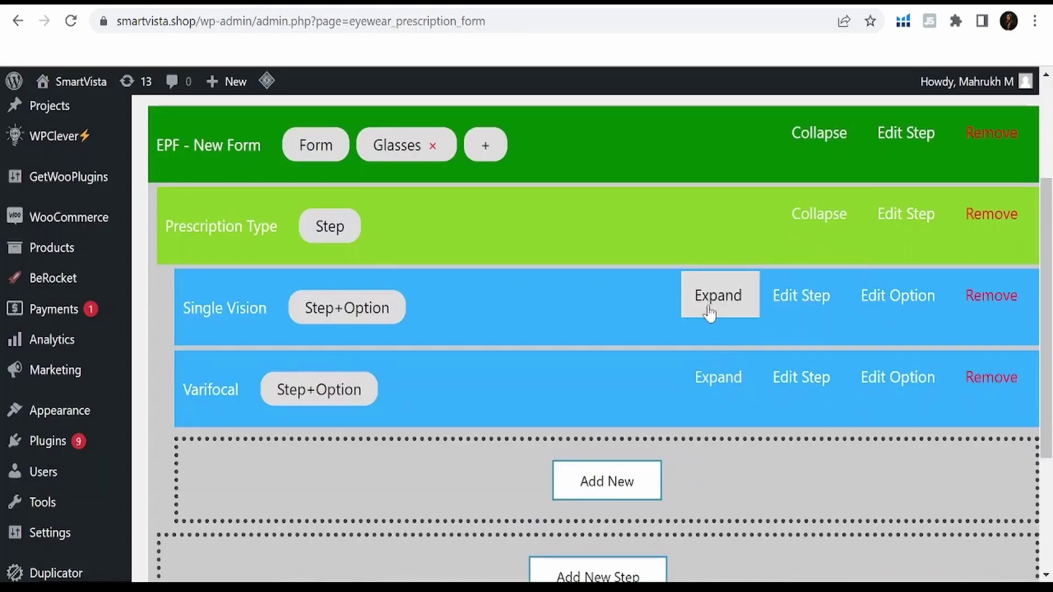
Expand Single Vision, Single Vision Lenses and Essilor to add items inside Essilor
left_click(716, 294)
scroll(634, 377, "down", 1)
left_click(821, 288)
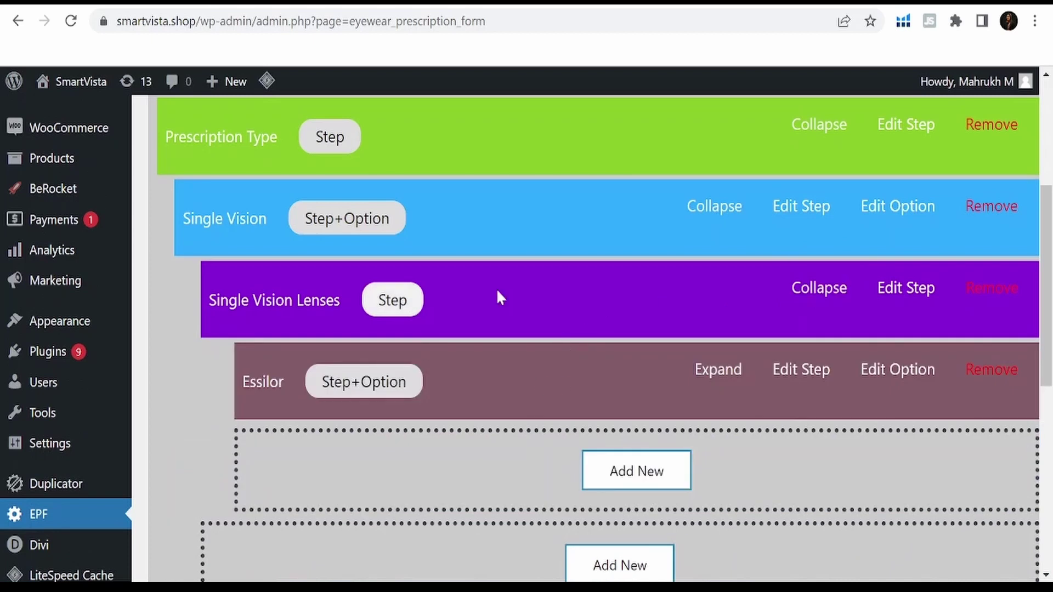
scroll(594, 323, "down", 2)
left_click(715, 233)
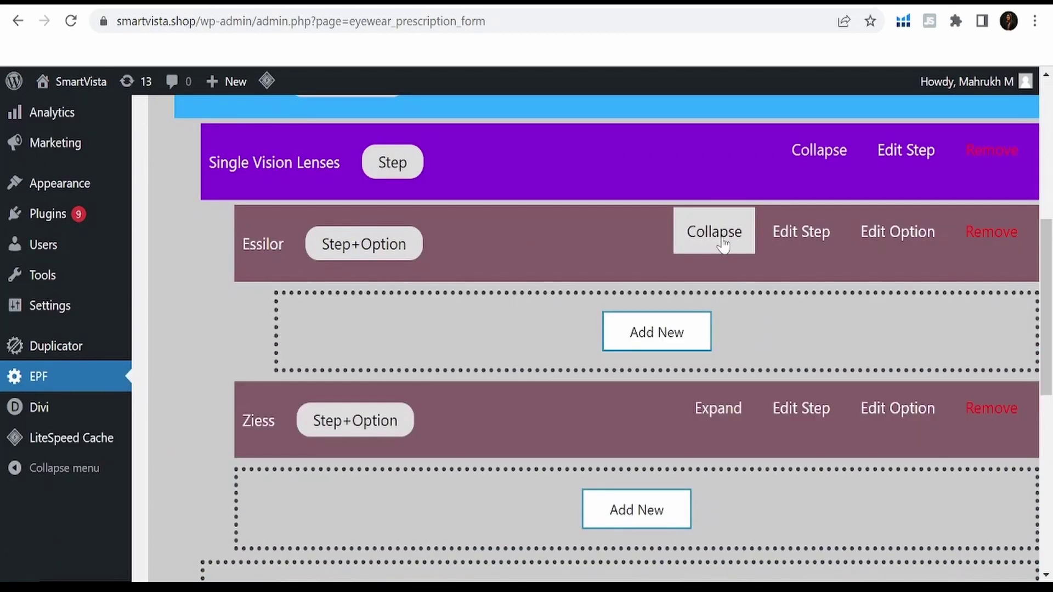
Add a plain step named Index inside the Essilor branch
left_click(640, 336)
left_click(317, 321)
left_click(307, 346)
left_click(369, 303)
type("nde")
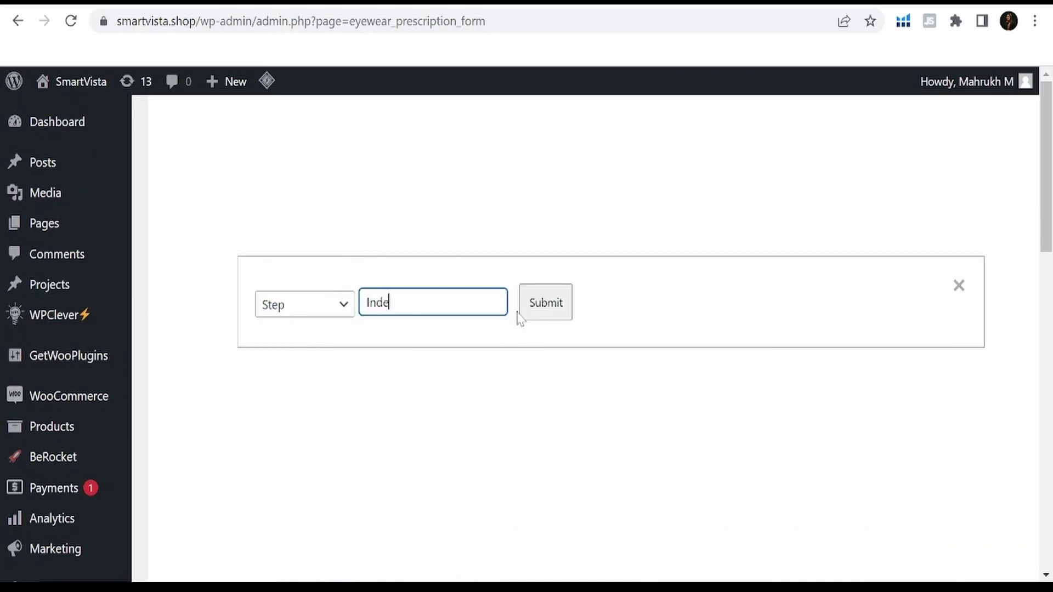
type("x")
left_click(535, 314)
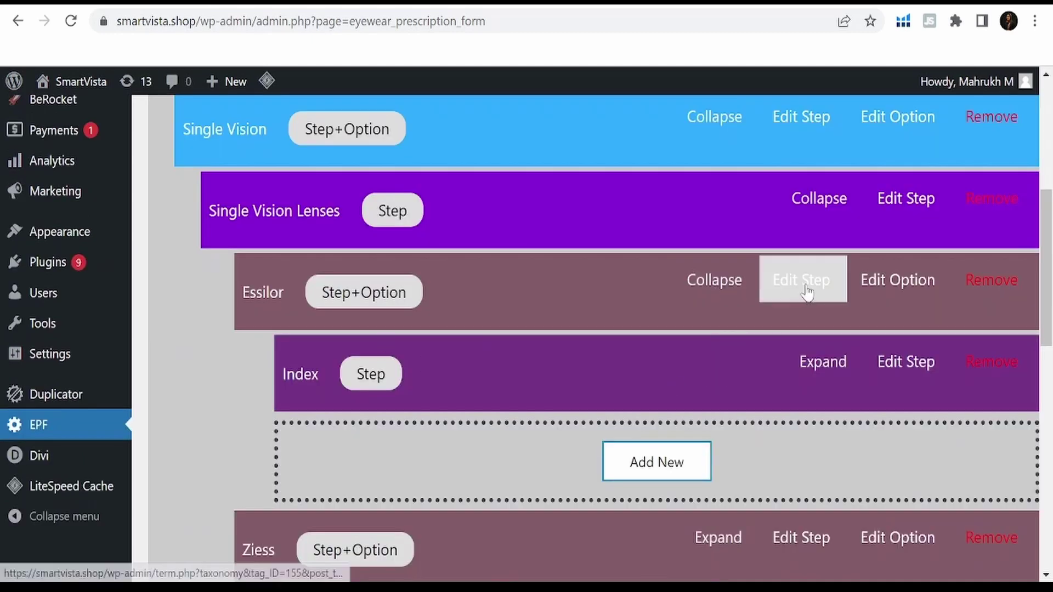
Add a second step named Coating to Essilor and unfold the branch
left_click(656, 463)
left_click(323, 306)
left_click(300, 346)
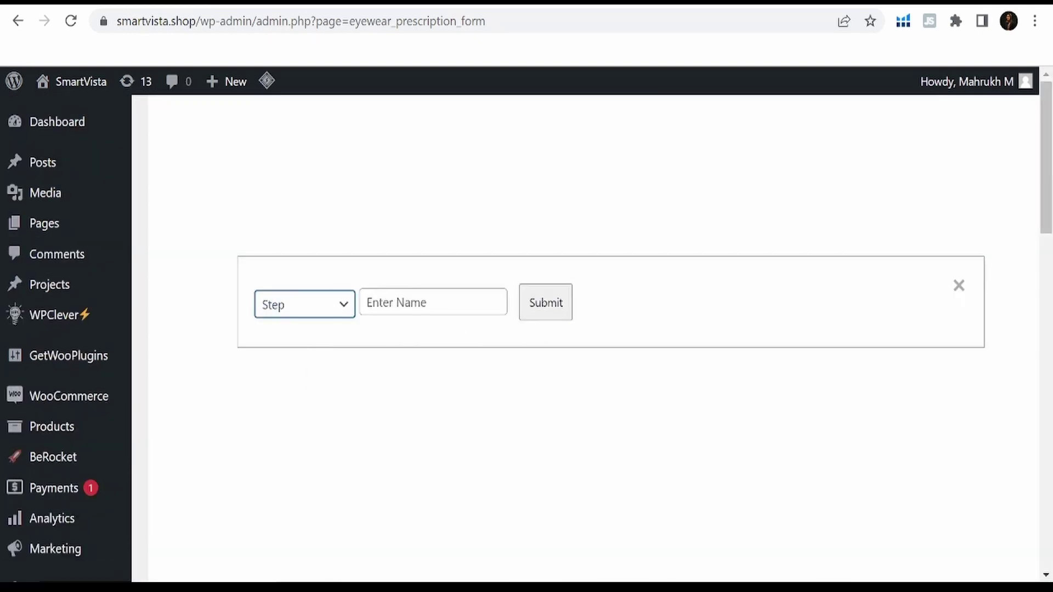
left_click(420, 307)
type("Coati")
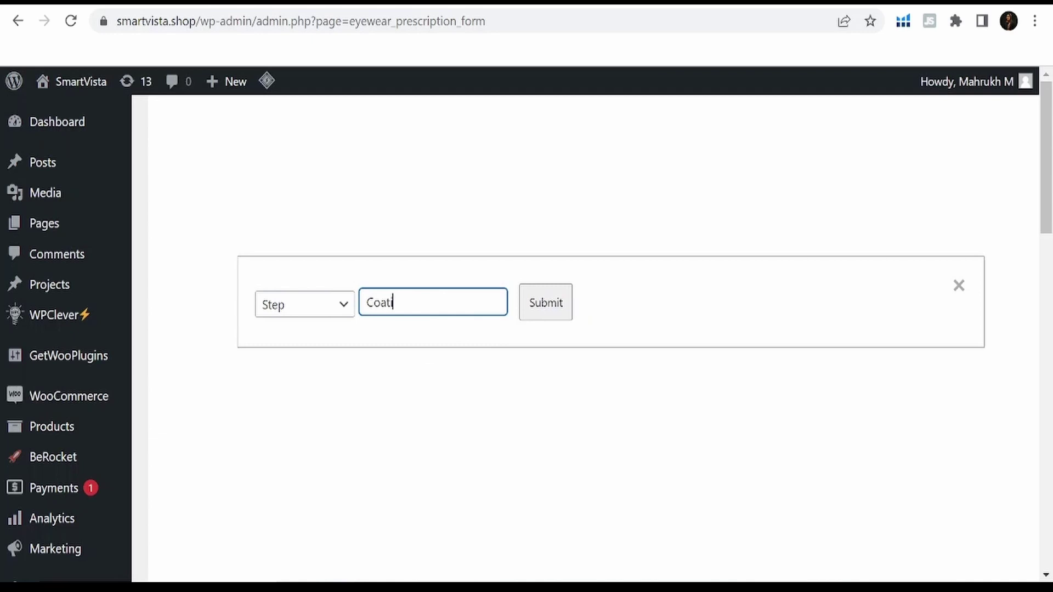
type("ng")
left_click(544, 309)
left_click(724, 372)
scroll(661, 353, "down", 2)
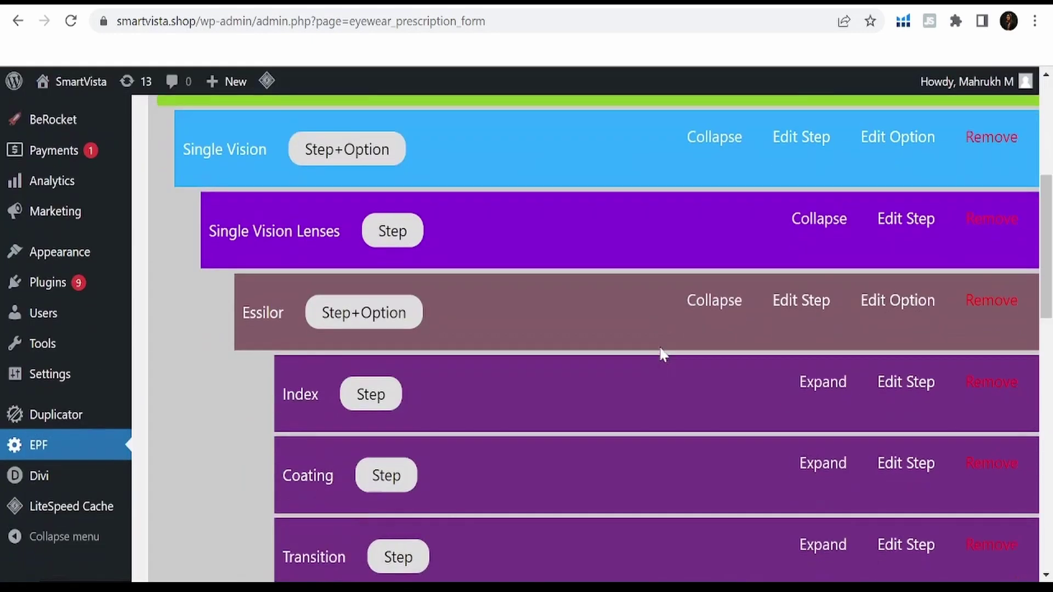
scroll(576, 328, "down", 1)
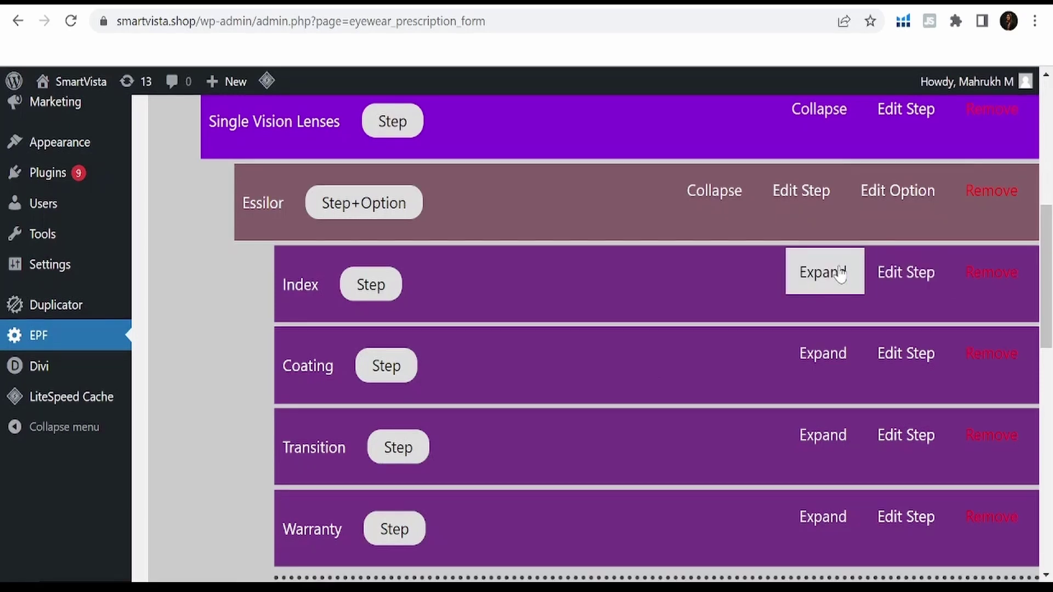
Add a new-product option named 1.5 with a price under the Index step
left_click(839, 274)
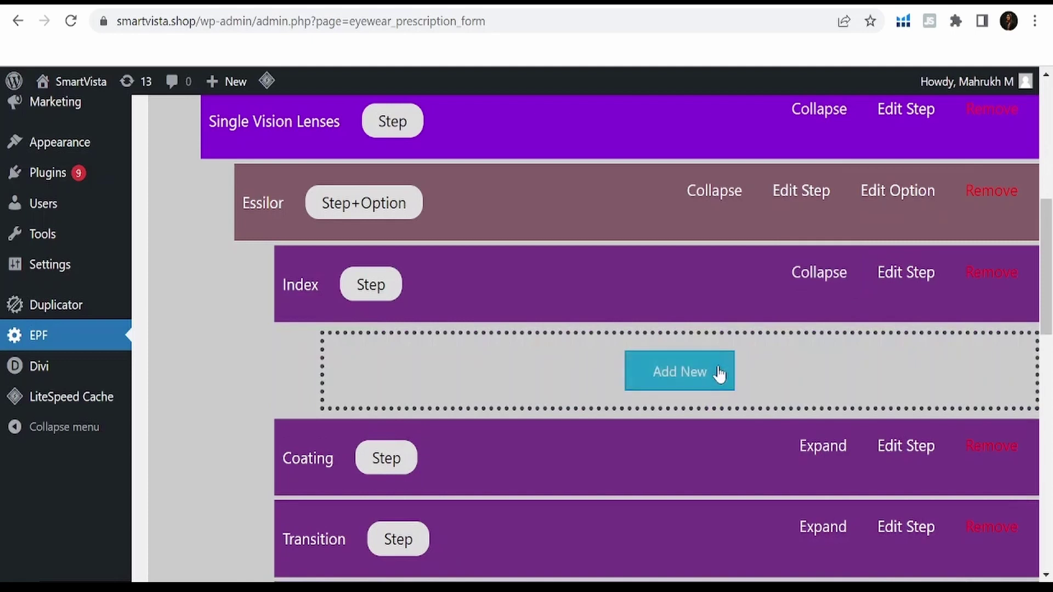
left_click(680, 373)
left_click(304, 214)
left_click(279, 290)
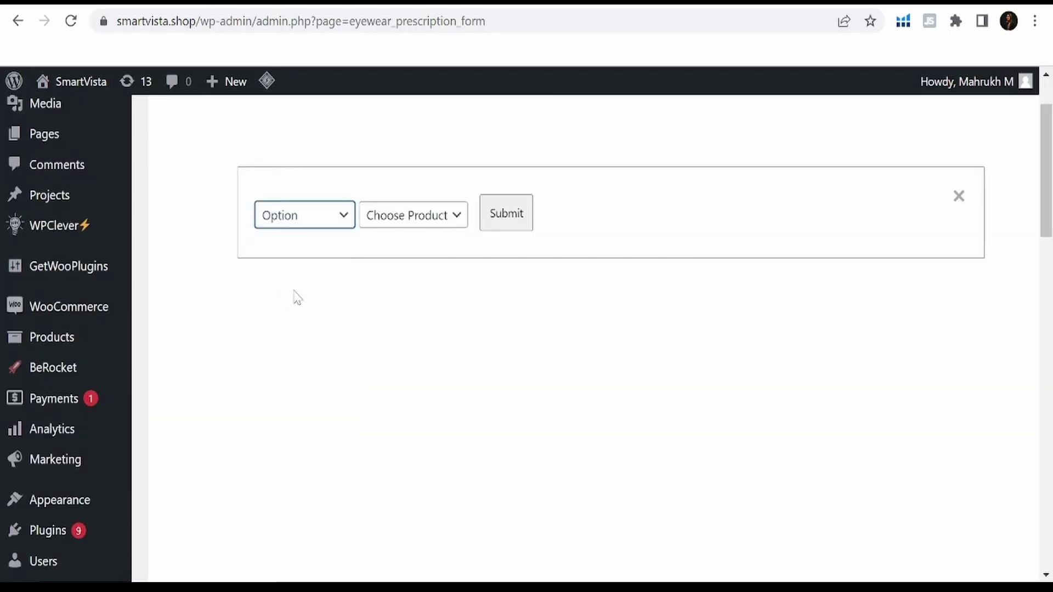
left_click(406, 214)
left_click(416, 257)
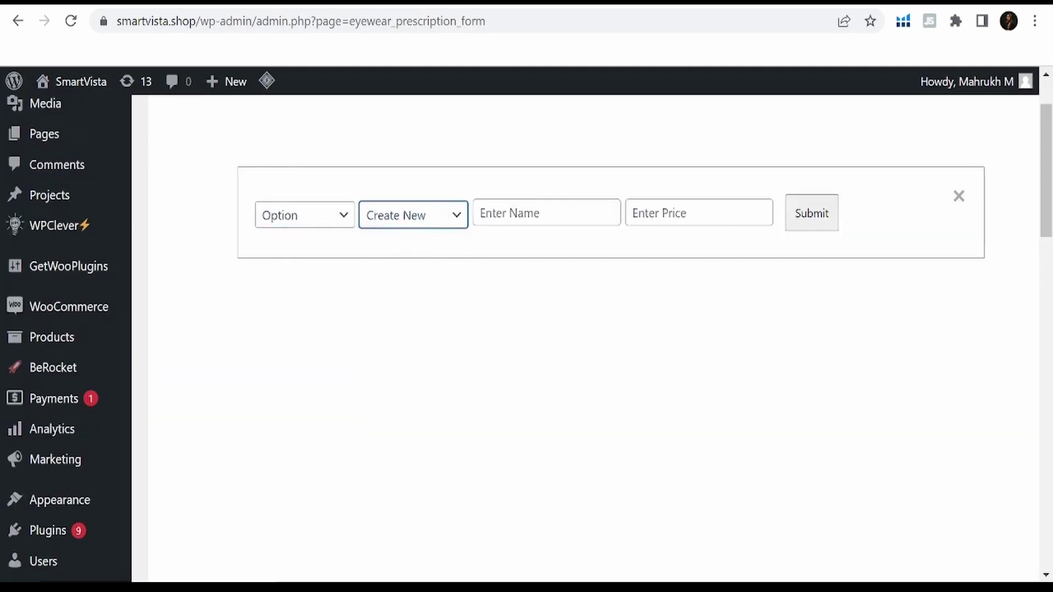
left_click(413, 216)
left_click(546, 213)
type("1.5")
left_click(699, 213)
type("5")
left_click(810, 216)
Re-expand the tree to Index and add a second option 1.6 priced at 25
left_click(814, 222)
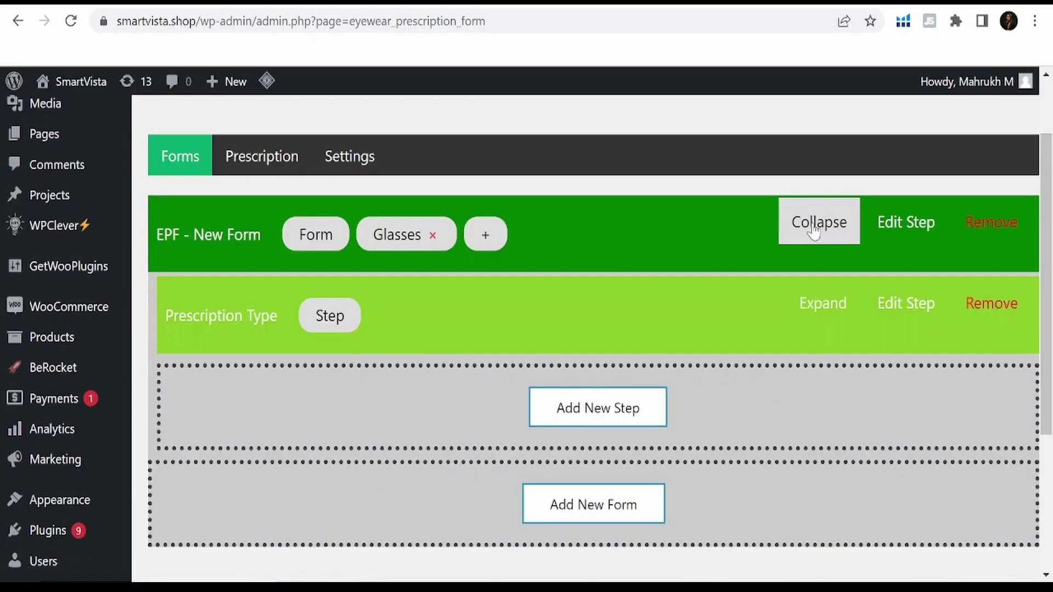
left_click(819, 302)
scroll(817, 317, "down", 2)
left_click(713, 206)
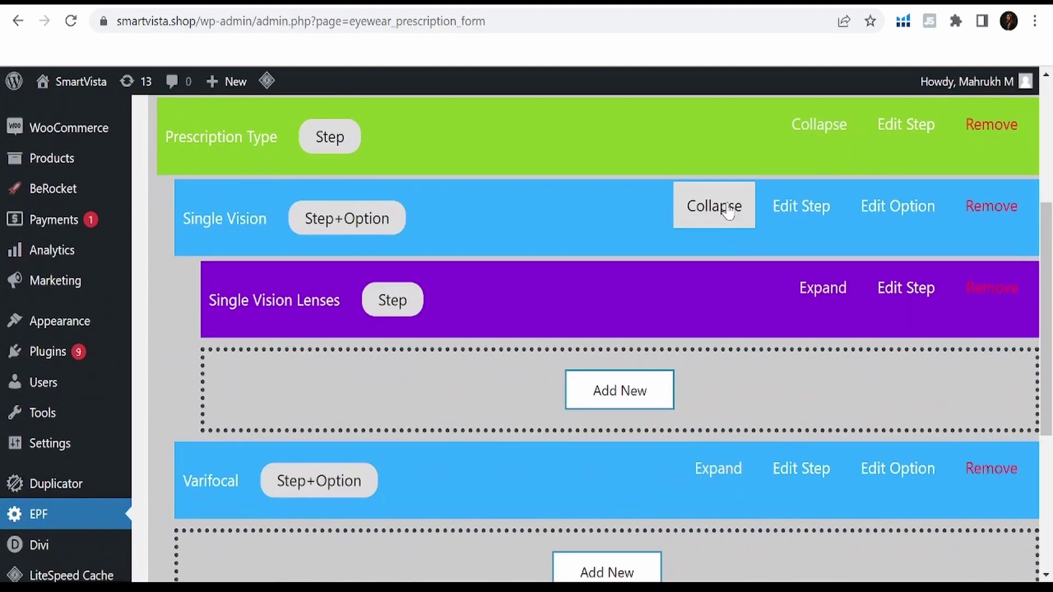
left_click(823, 287)
left_click(717, 368)
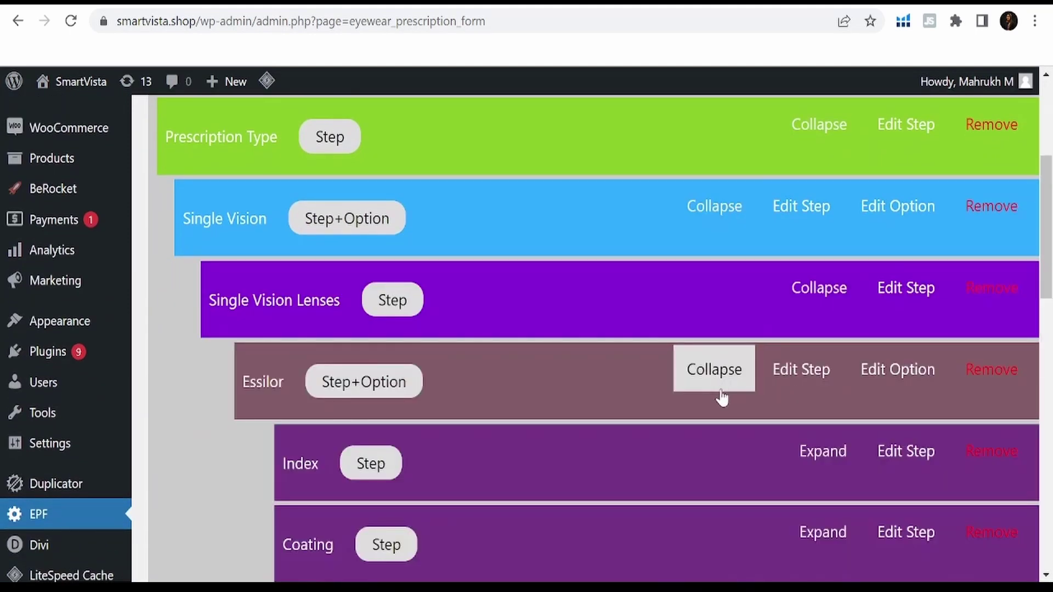
scroll(740, 371, "down", 1)
left_click(798, 362)
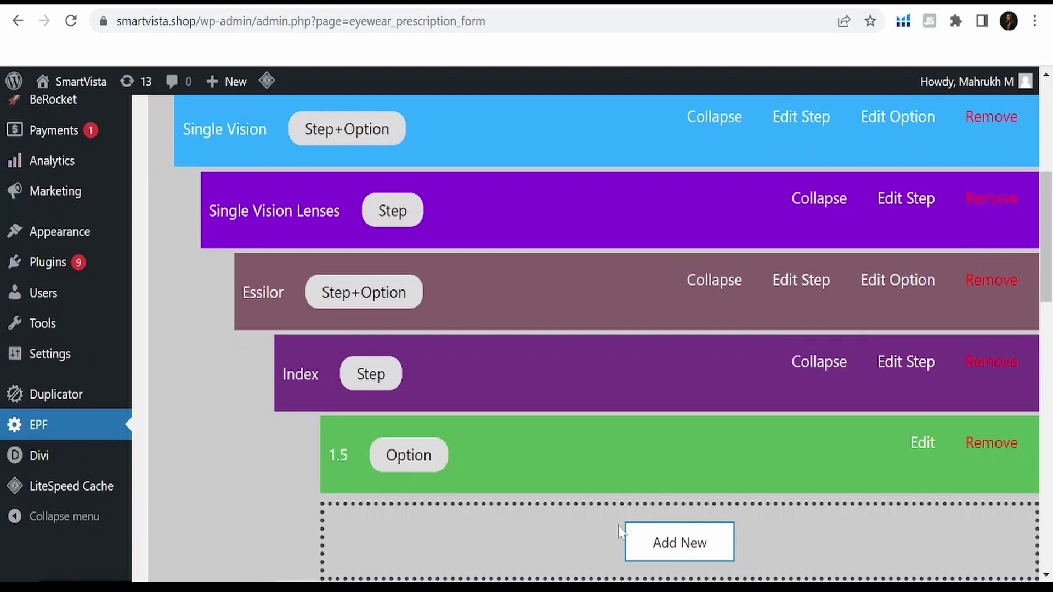
left_click(674, 543)
left_click(340, 305)
left_click(279, 379)
left_click(403, 305)
left_click(390, 343)
type("1.6")
key("Tab")
type("25")
left_click(802, 303)
Re-expand the form tree through Prescription Type to the Single Vision branch
left_click(798, 178)
left_click(811, 271)
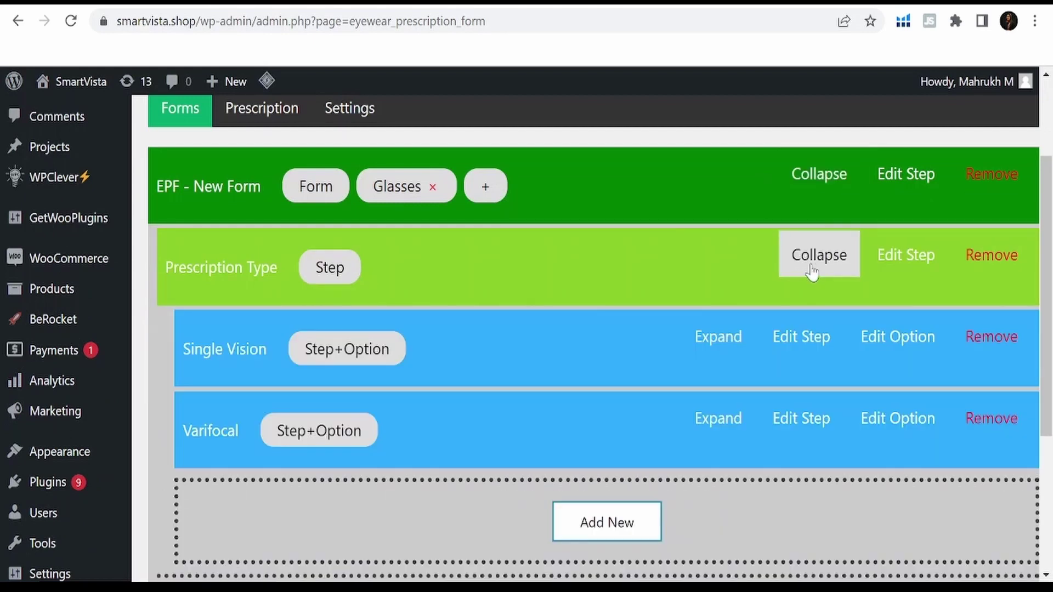
left_click(721, 354)
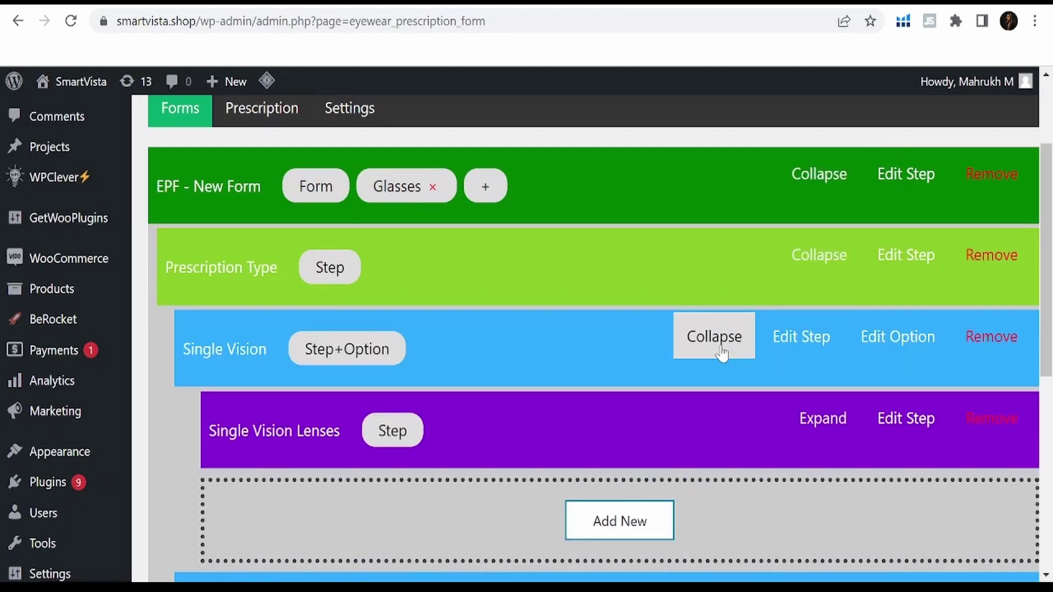
Under Essilor, expand Index, Coating, Transition and Warranty in turn to review each step's options
left_click(823, 420)
scroll(823, 419, "down", 1)
scroll(822, 419, "down", 2)
left_click(726, 336)
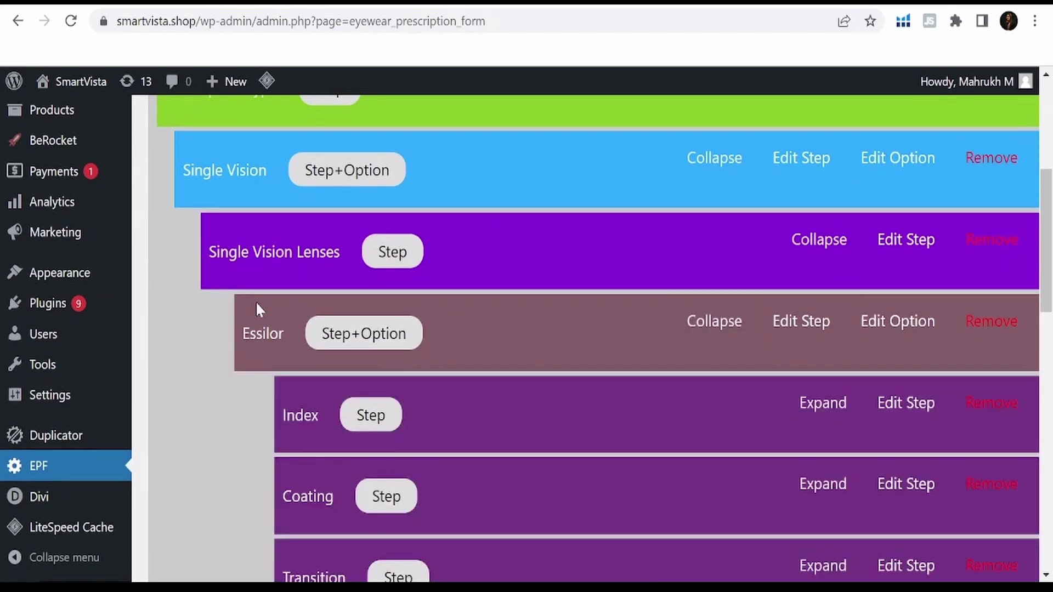
scroll(269, 321, "down", 2)
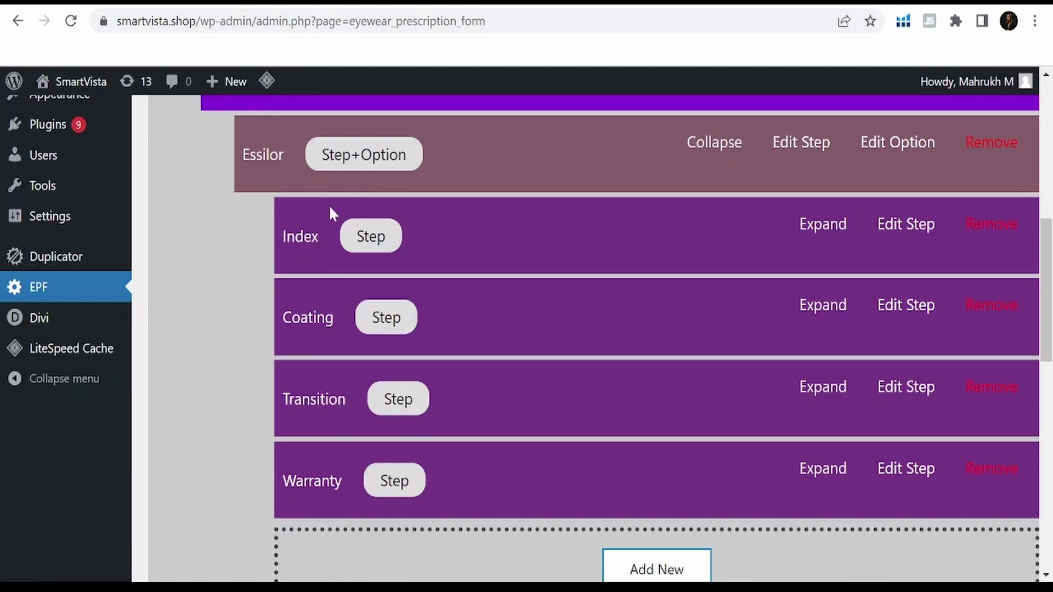
left_click(804, 235)
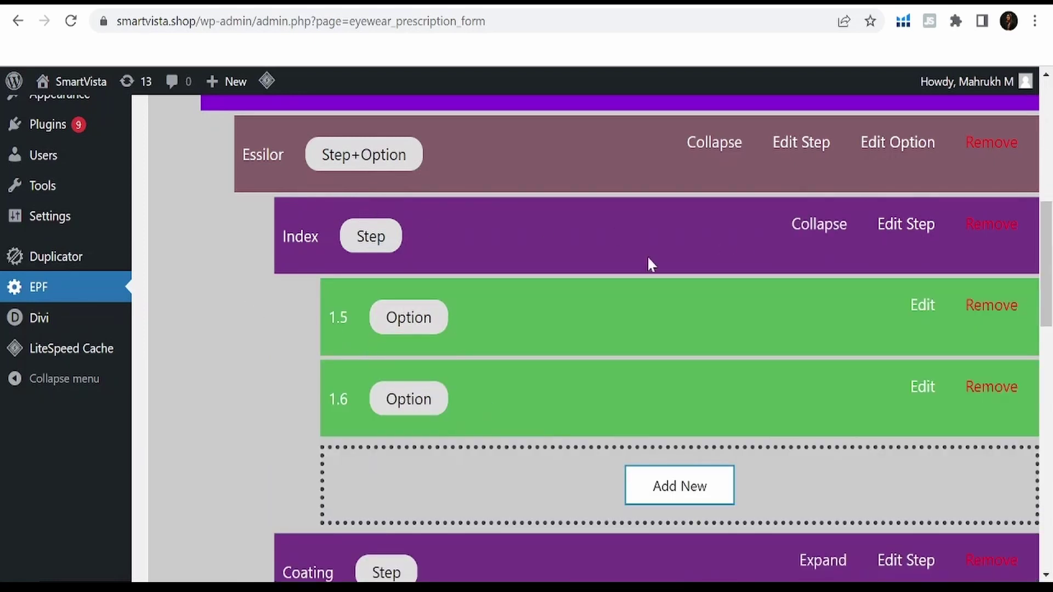
left_click(817, 237)
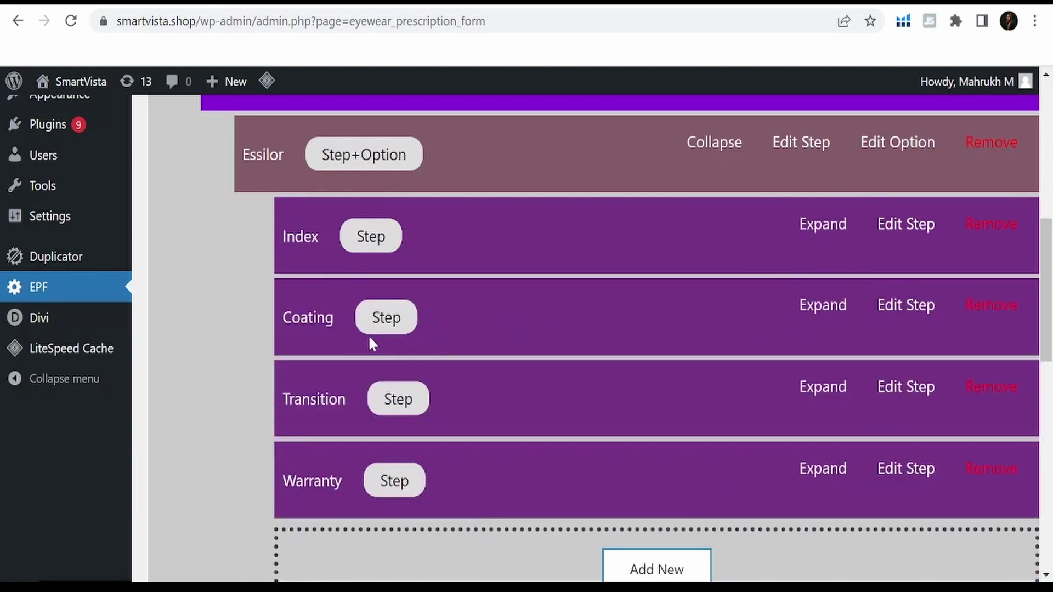
left_click(825, 309)
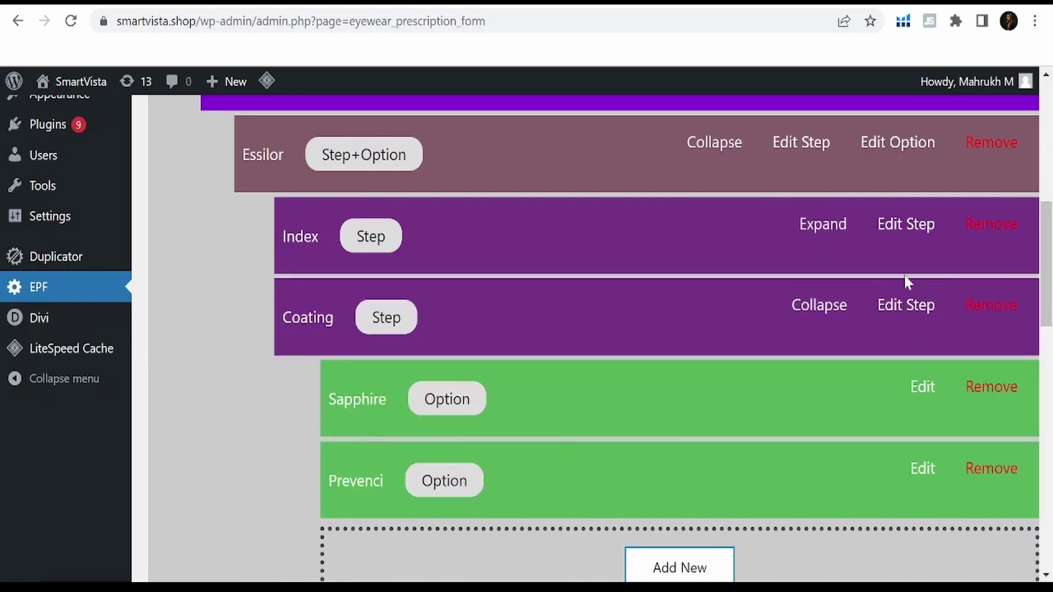
left_click(820, 306)
left_click(823, 387)
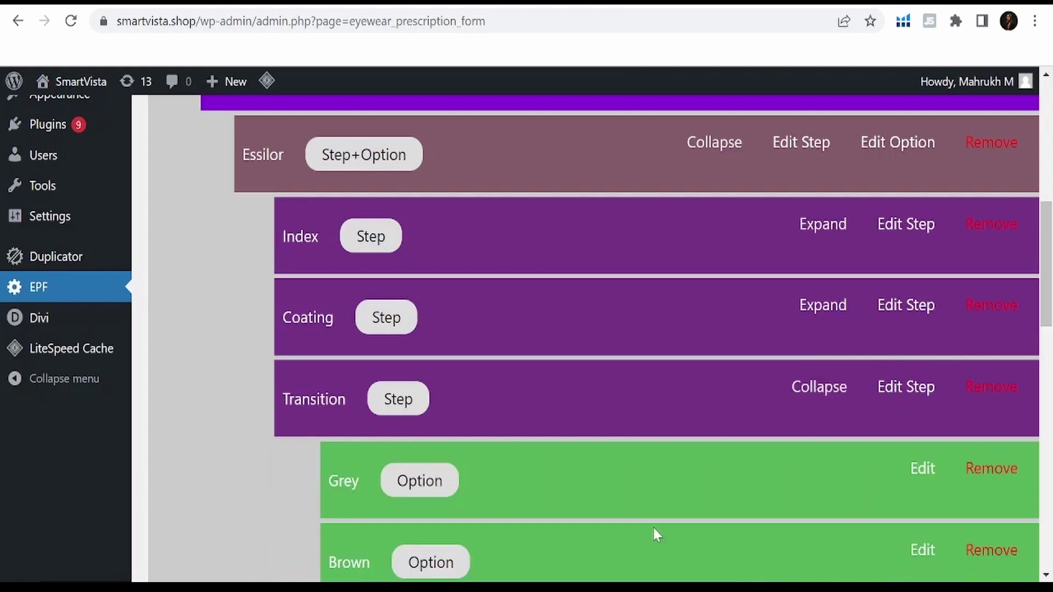
scroll(657, 506, "down", 1)
left_click(823, 297)
left_click(822, 379)
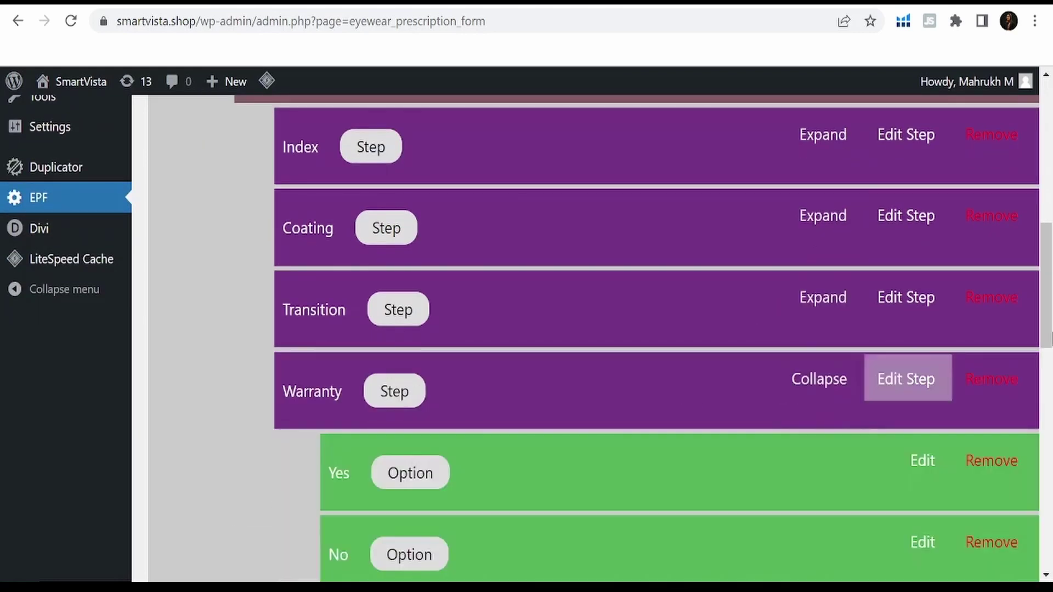
scroll(364, 404, "down", 1)
Add a Direction prescription field with signed-decimal format and Dual type
left_click(818, 288)
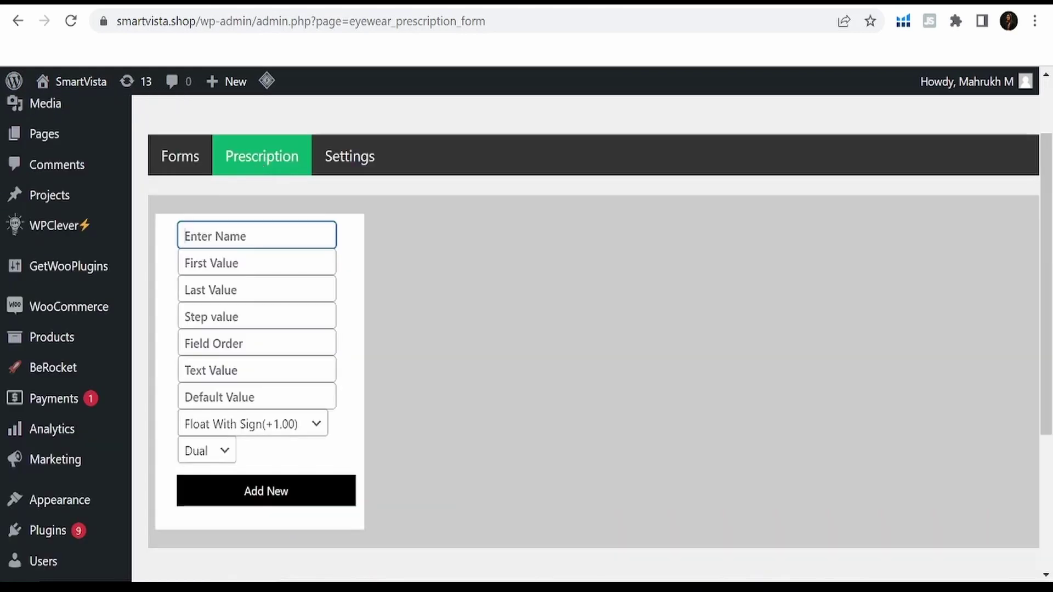
type("D")
type("irection")
key("Tab")
type("0")
key("Tab")
type("0")
key("Tab")
type("0")
key("Tab")
type("0")
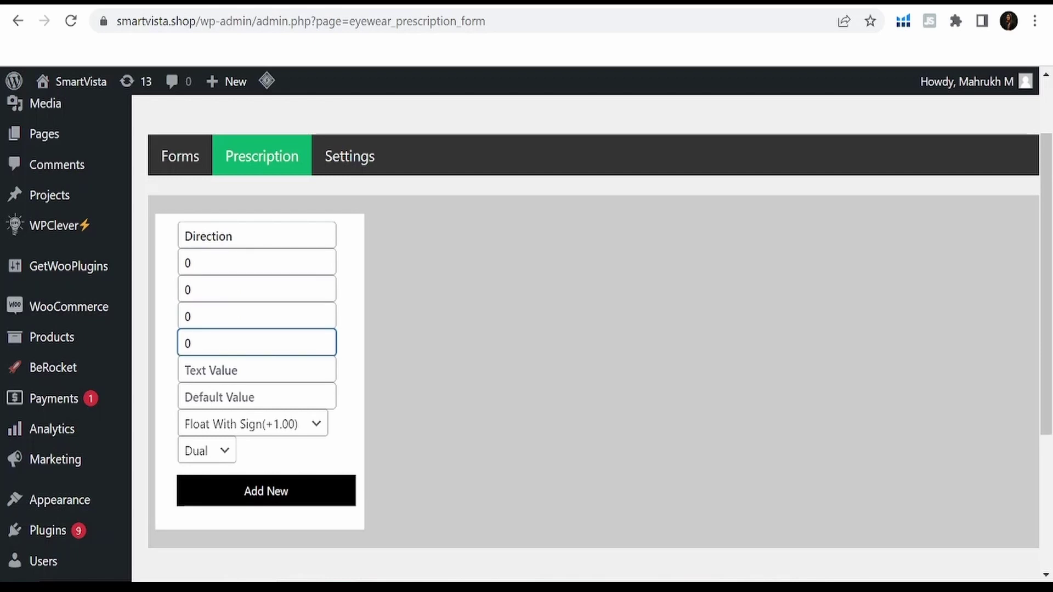
key("Tab")
type("Up,D")
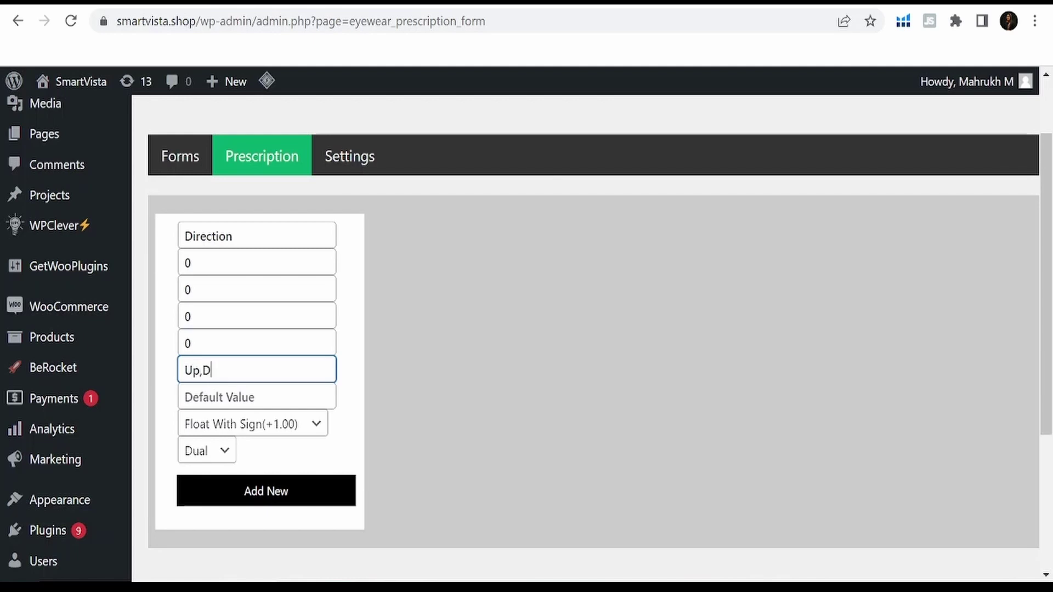
type("own")
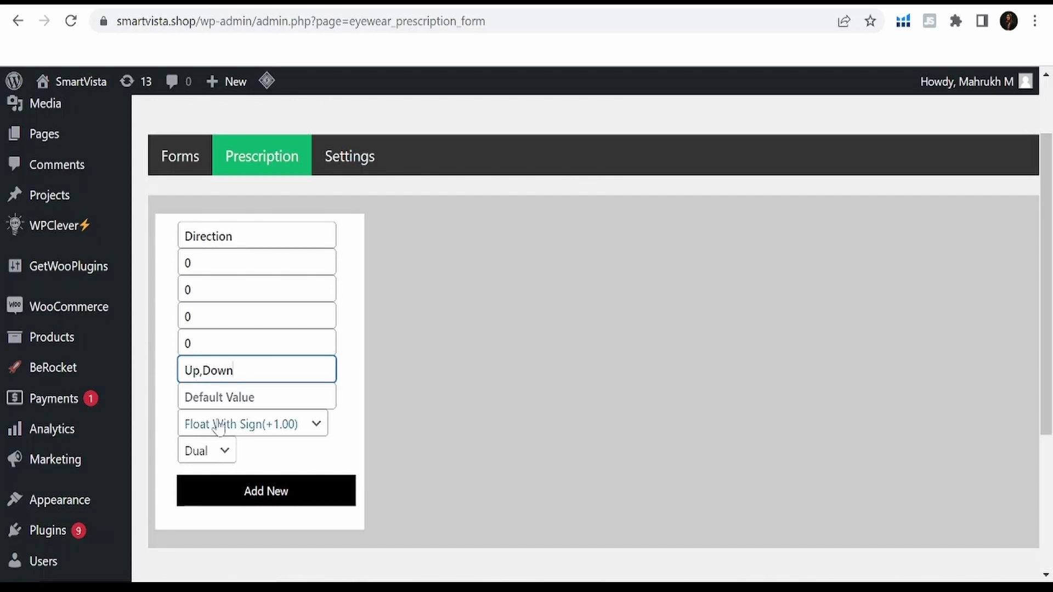
left_click(260, 433)
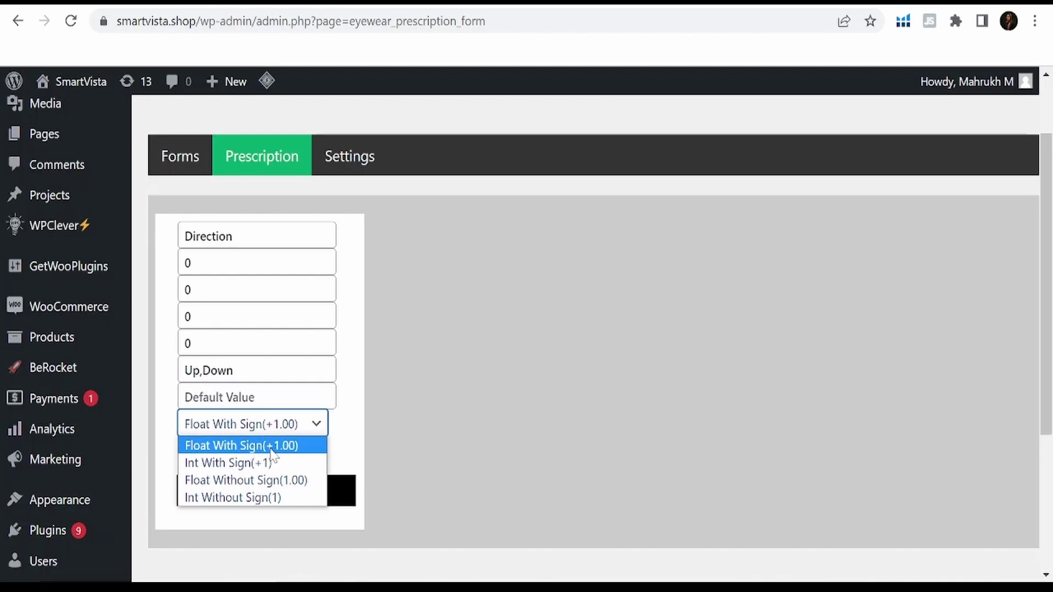
left_click(272, 449)
left_click(214, 452)
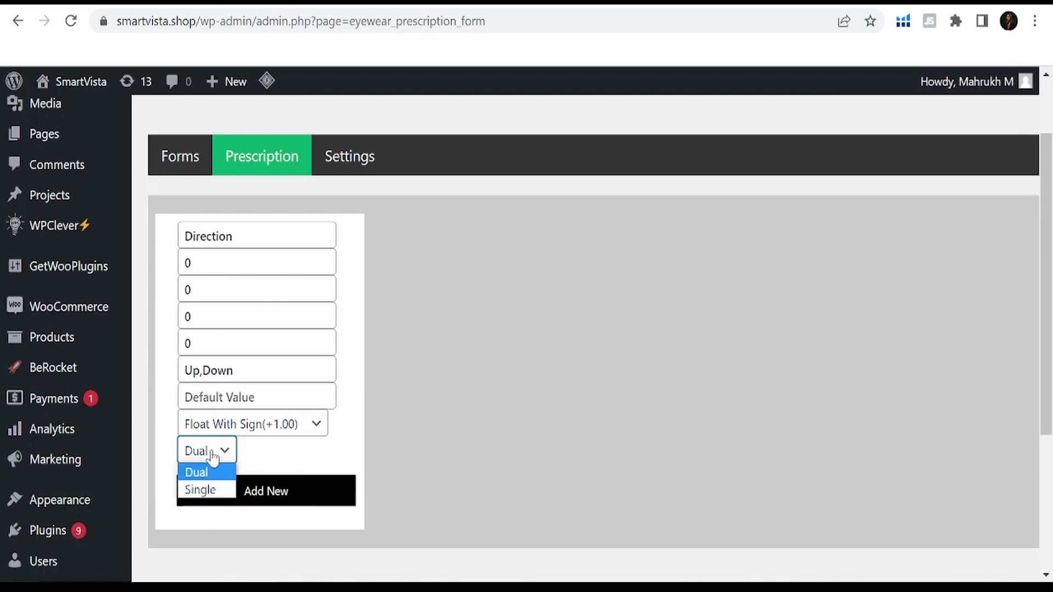
left_click(202, 472)
left_click(238, 498)
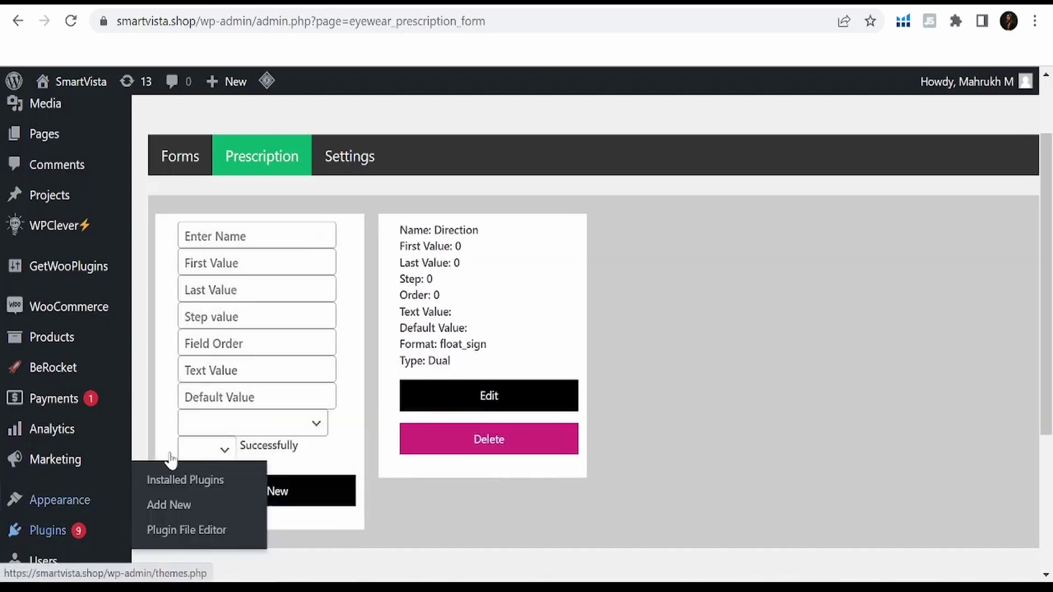
type("SPH")
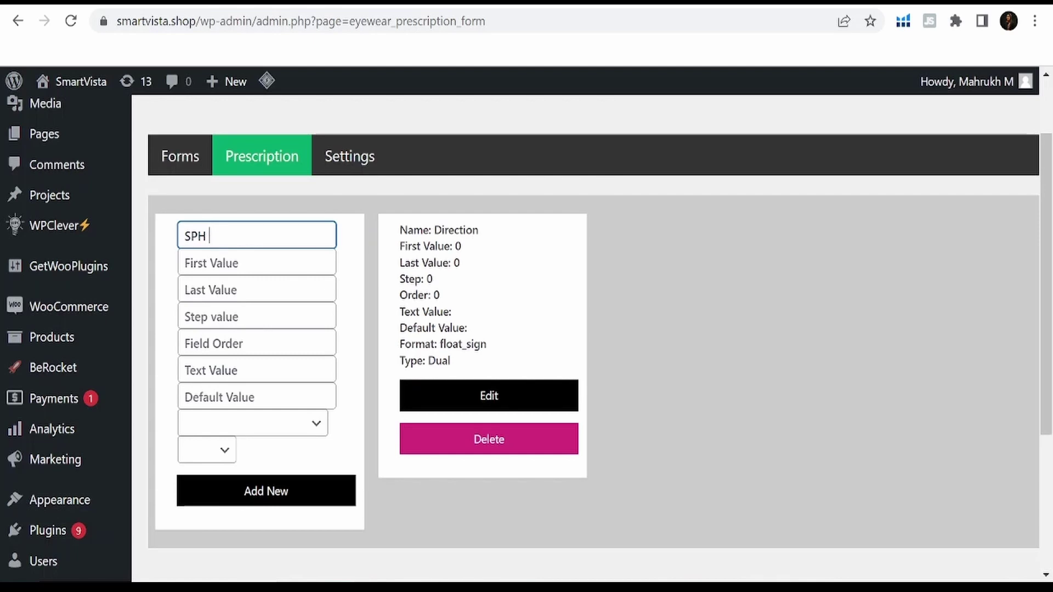
Add an SPH field from 1 to 30 in steps of 1 with Int With Sign format
key("Tab")
type("1")
key("Tab")
type("30")
key("Tab")
type("1")
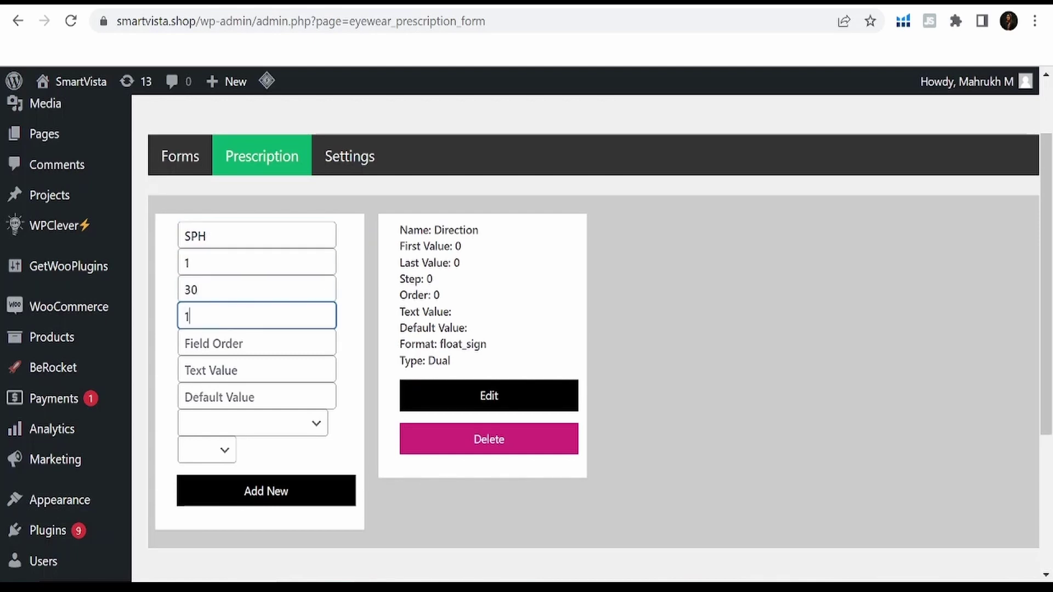
key("Tab")
type("1")
left_click(246, 423)
left_click(216, 460)
left_click(266, 490)
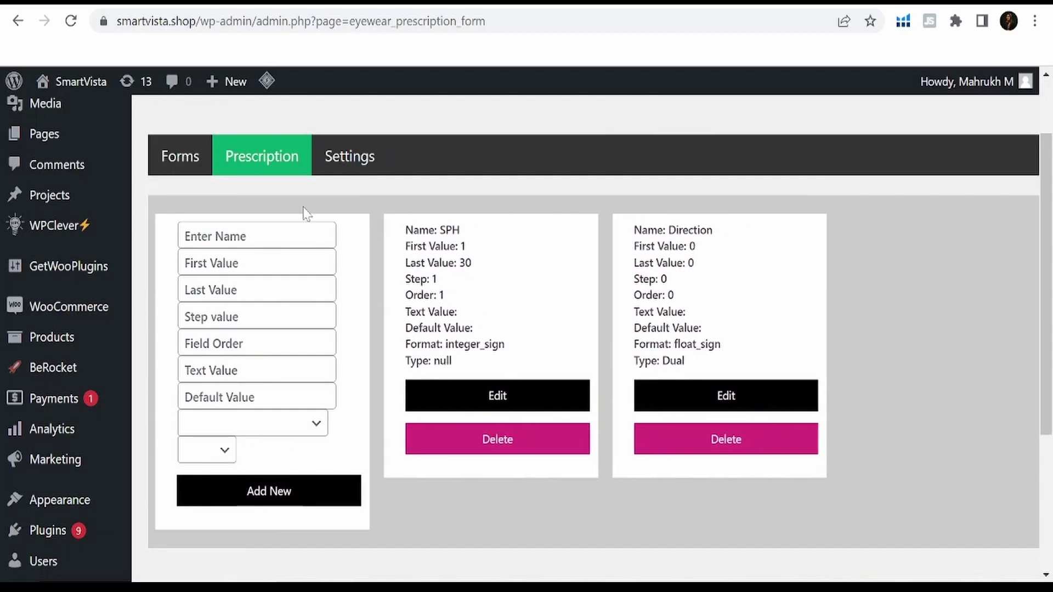
Enter the upload help text and the EPF consent statement in the prescription settings
left_click(341, 158)
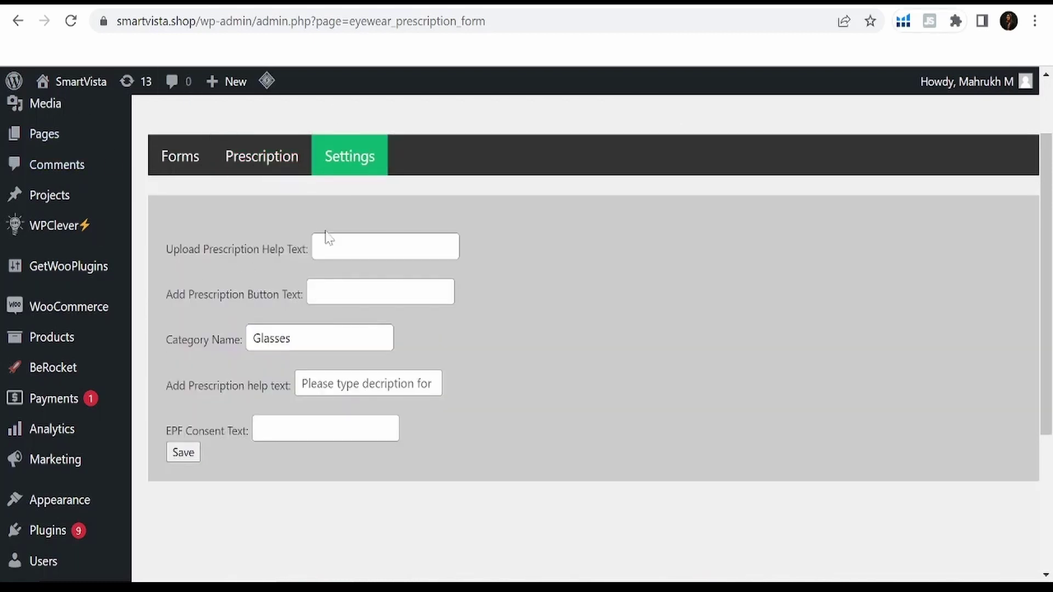
type("Please ")
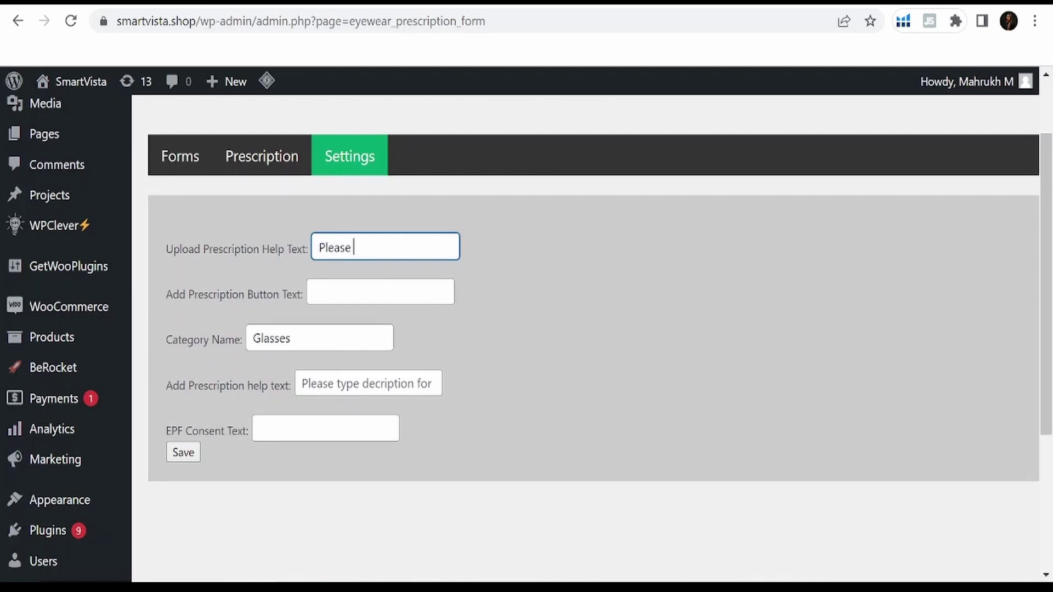
type("pload ")
type("our ltest ")
type("tes")
type("prescription")
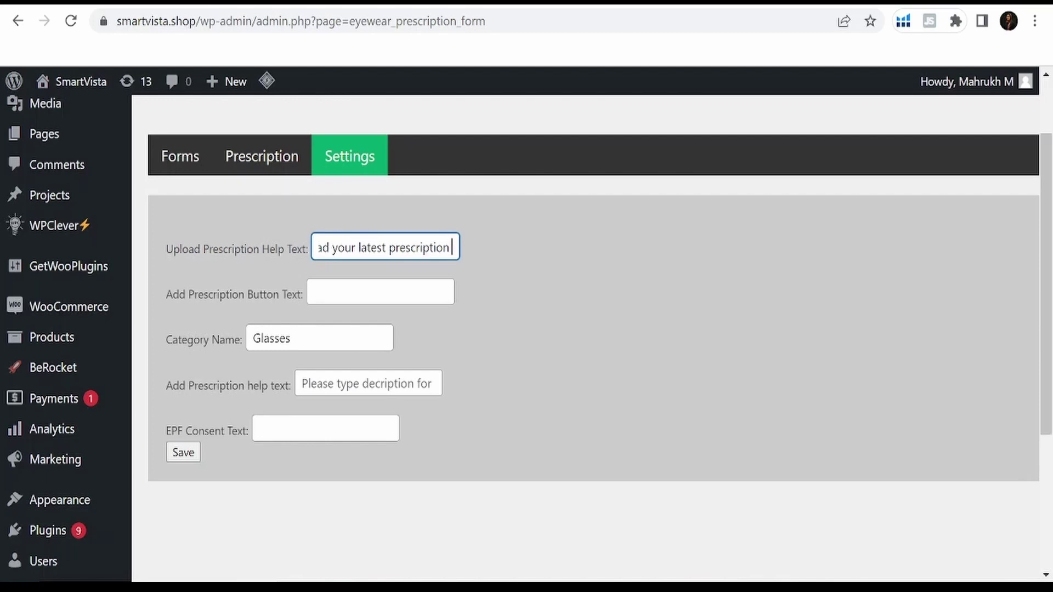
type(" file.")
key("Tab")
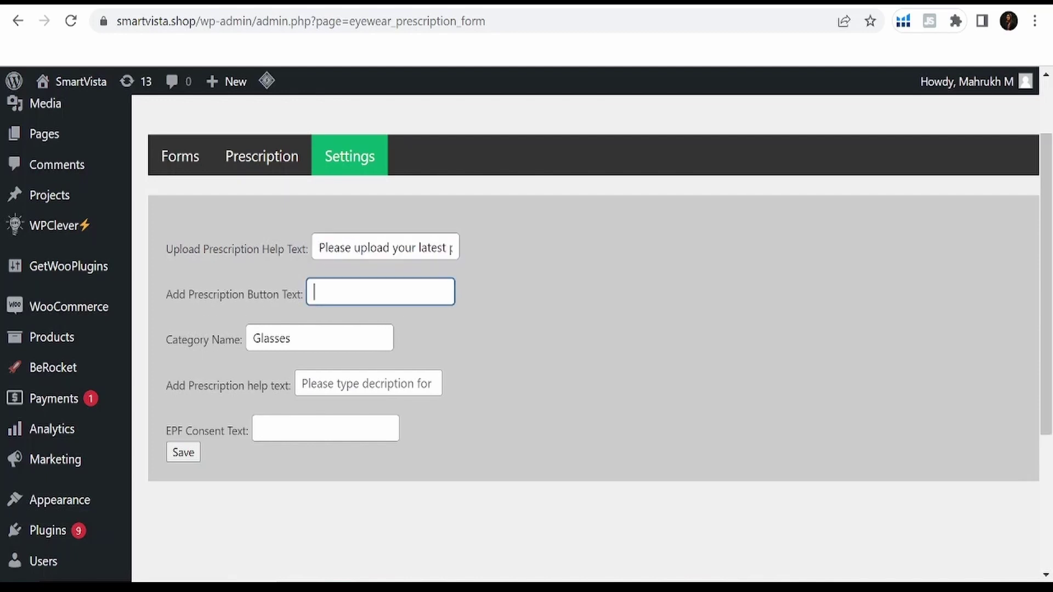
key("Tab")
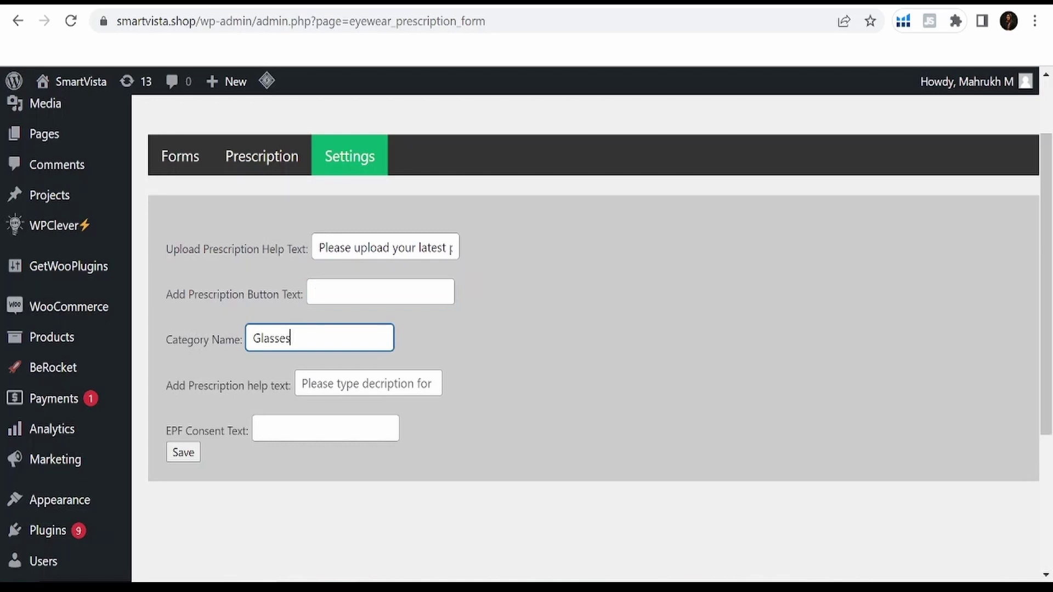
key("Tab")
key("Tab")
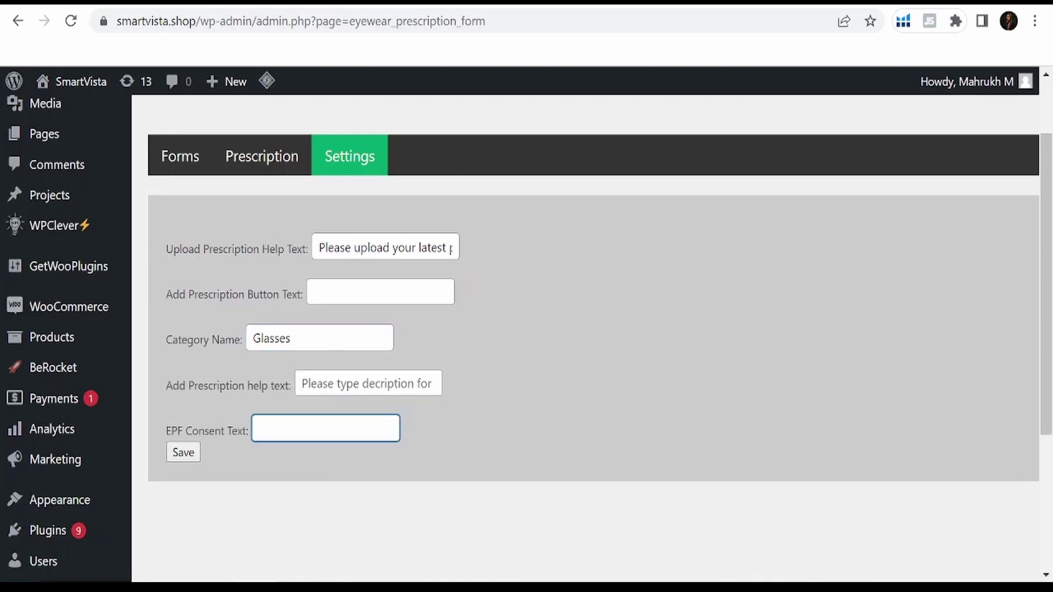
type("Iconfirm that I am over 16 and not registered blind. I confirm that my prescription is less than 2 years old at the time o")
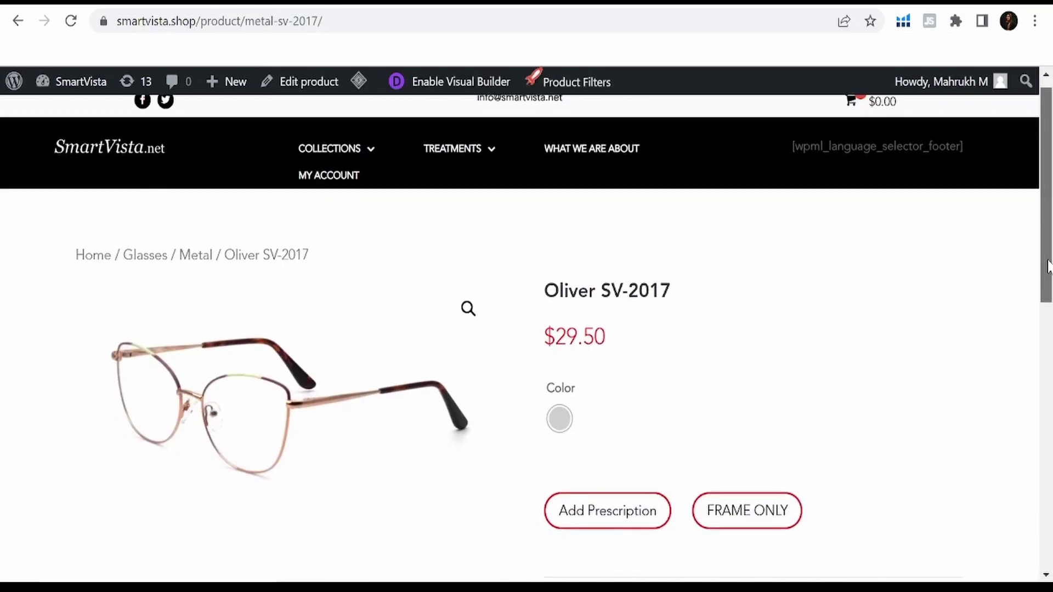
Choose the Silver frame for Oliver SV-2017 and start adding a prescription
left_click_drag(1049, 259, 1050, 273)
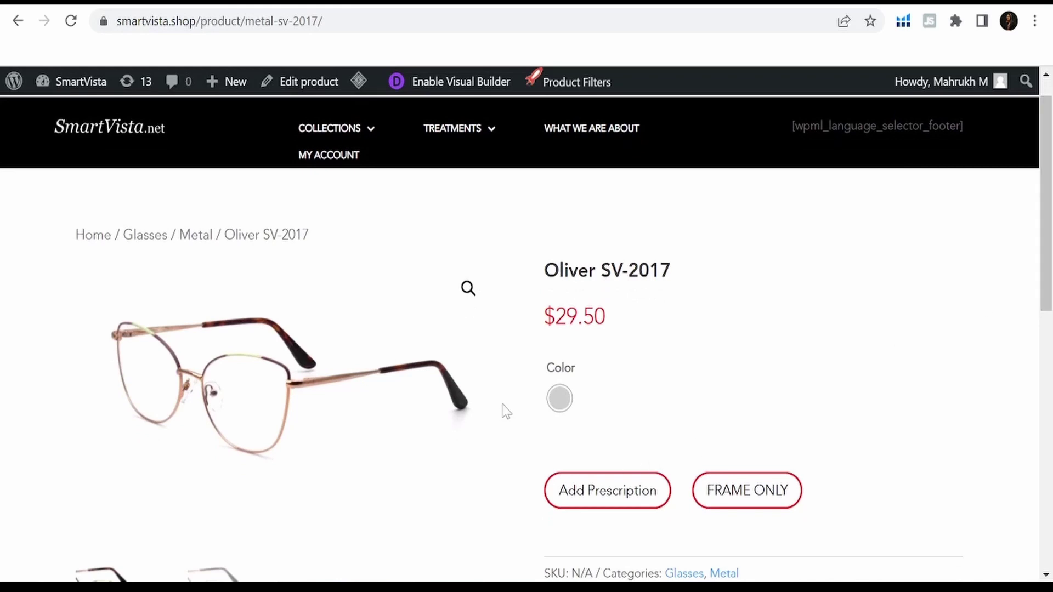
left_click(557, 401)
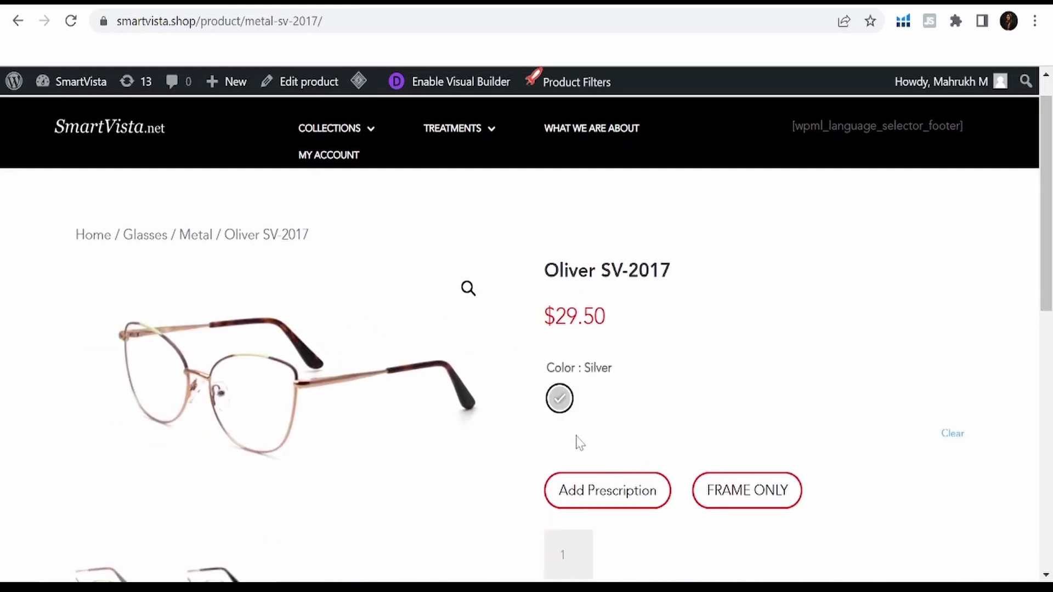
left_click(601, 498)
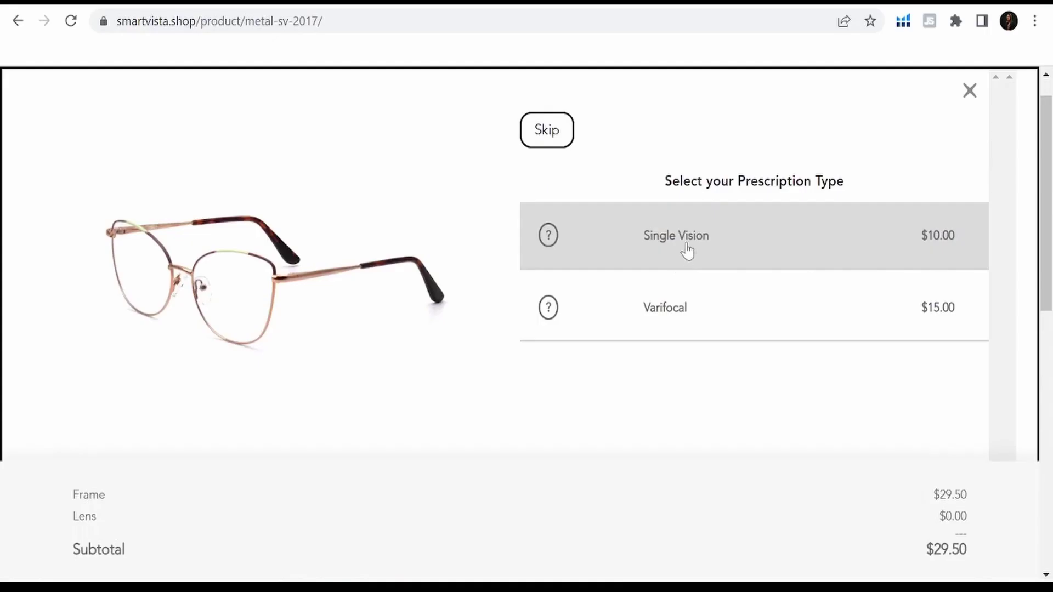
Select Single Vision, Essilor lenses, index 1.6, Prevenci coating and Grey transition
left_click(686, 252)
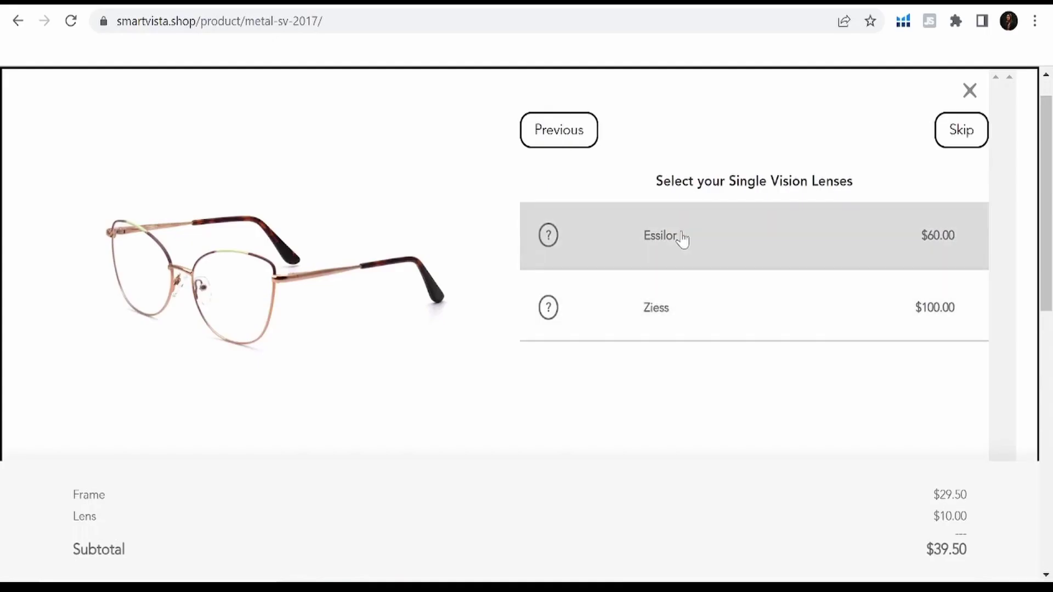
left_click(682, 239)
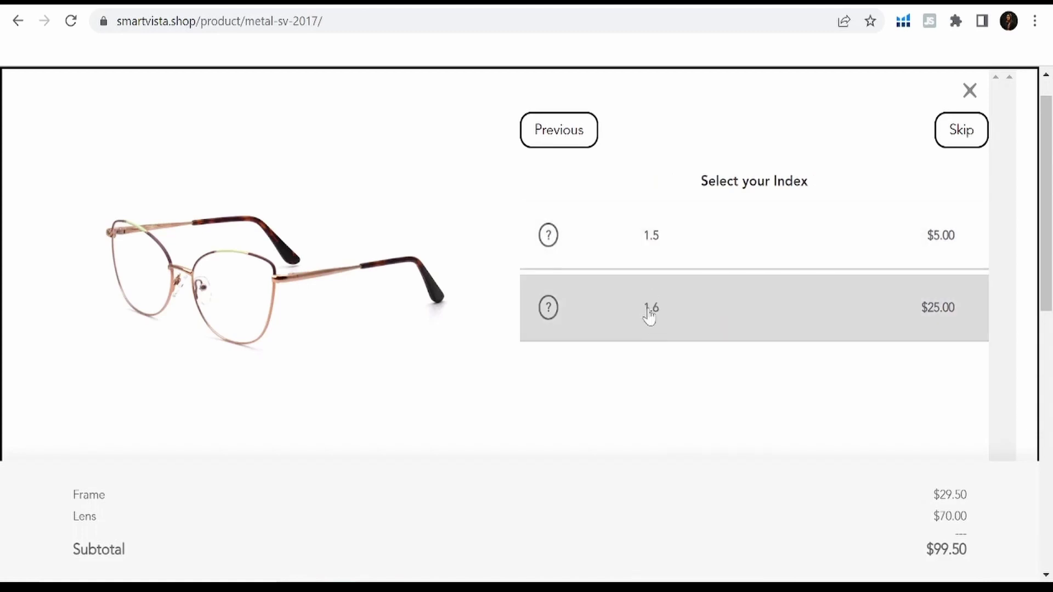
left_click(649, 317)
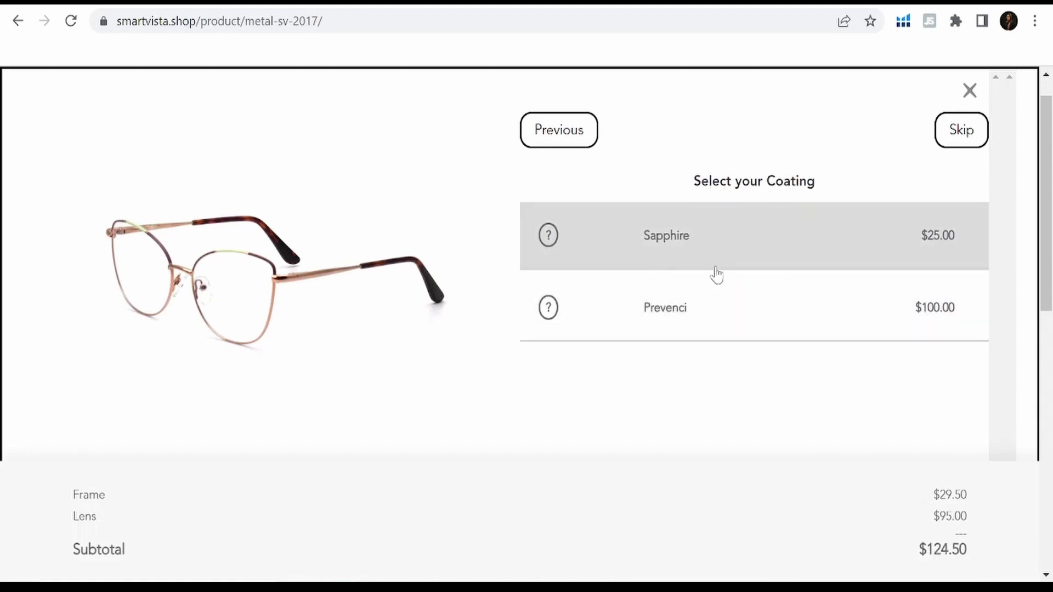
left_click(671, 311)
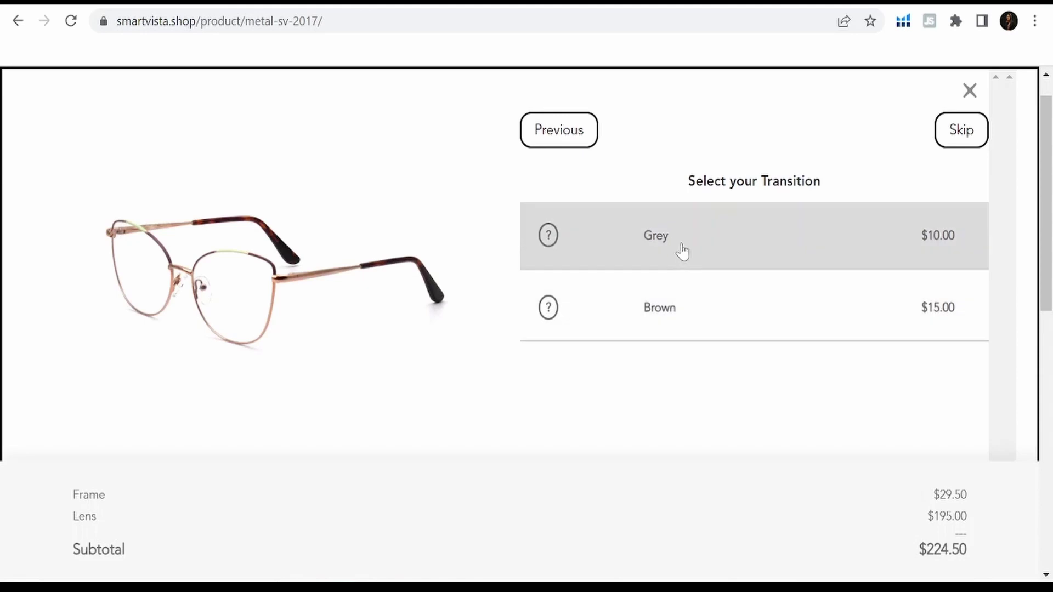
left_click(682, 250)
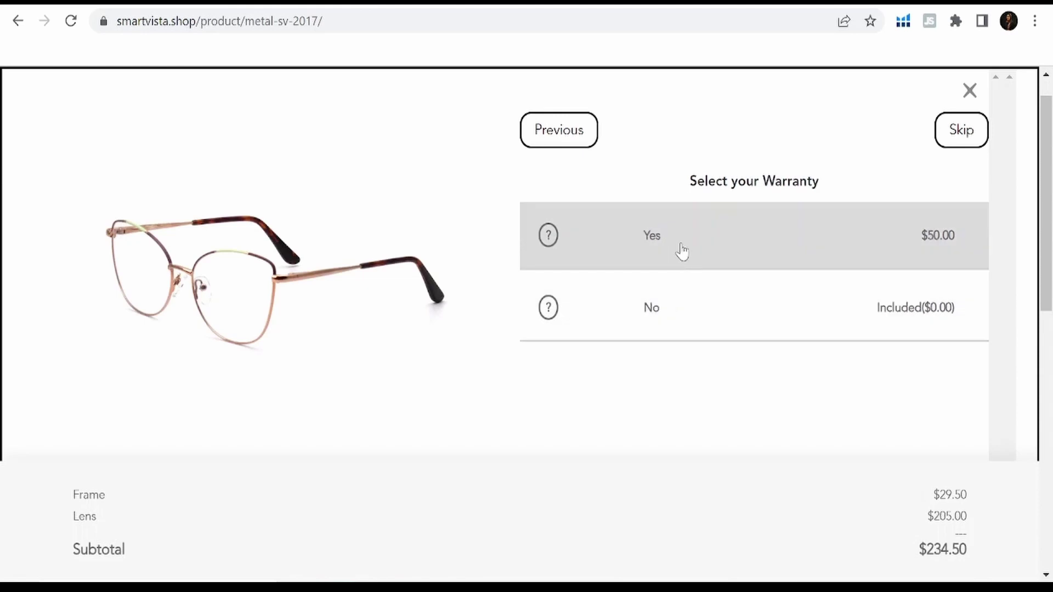
Add the $50 warranty, set both eyes to Up with SPH +4, and confirm the consent
left_click(736, 245)
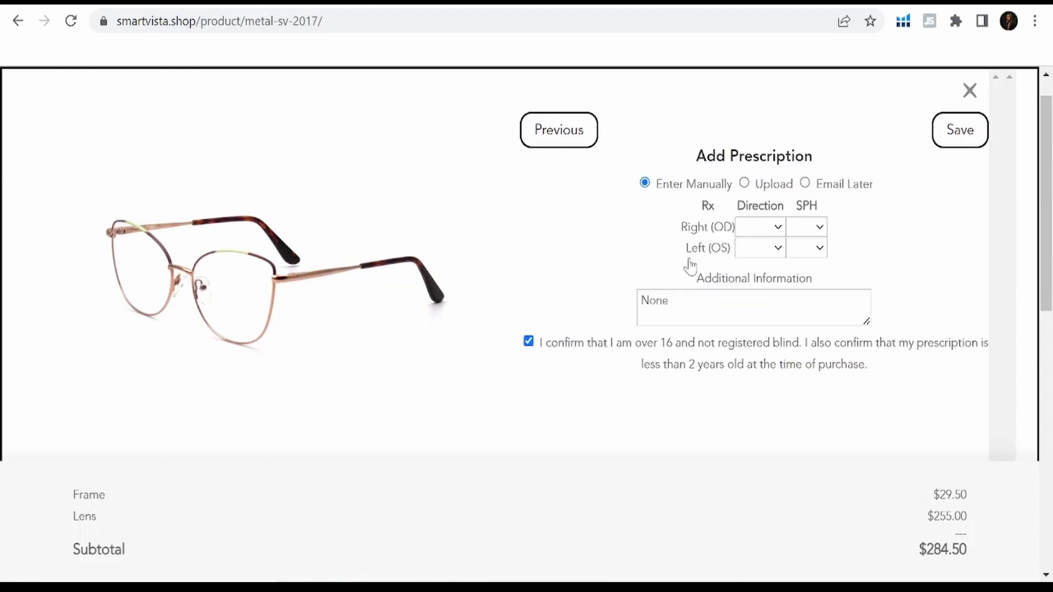
left_click(764, 232)
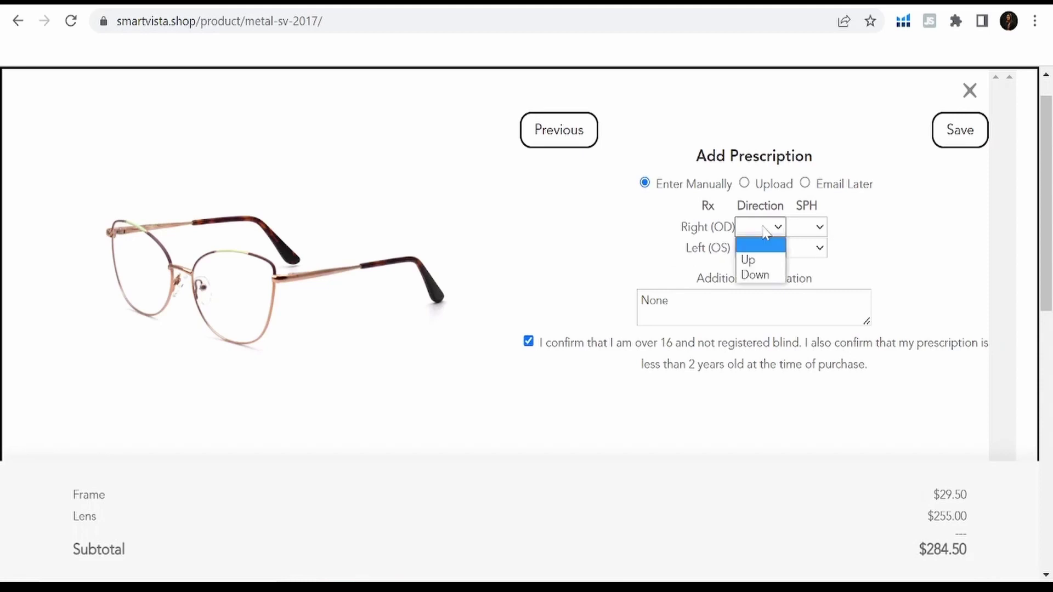
left_click(755, 259)
left_click(806, 234)
left_click(801, 313)
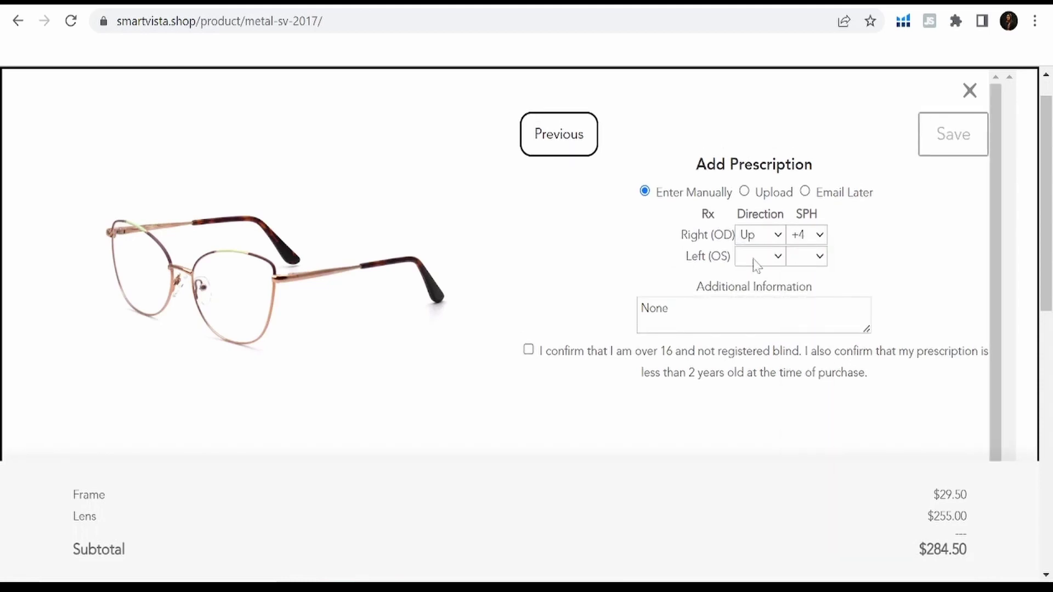
left_click(759, 255)
left_click(755, 286)
left_click(805, 255)
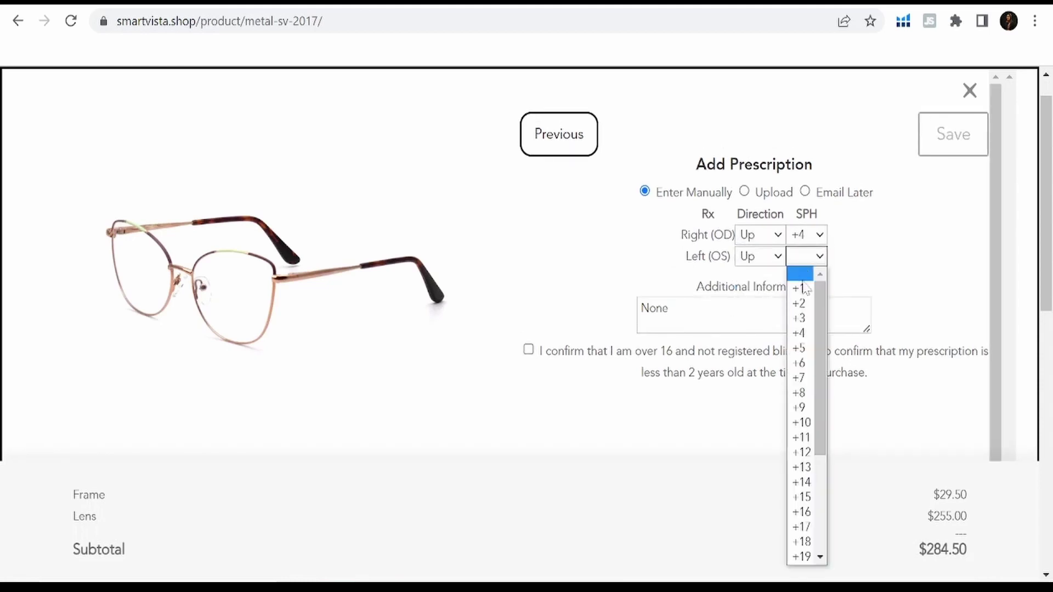
left_click(798, 333)
left_click(528, 350)
Try the Upload and Email Later prescription modes, then return to manual entry
left_click(761, 181)
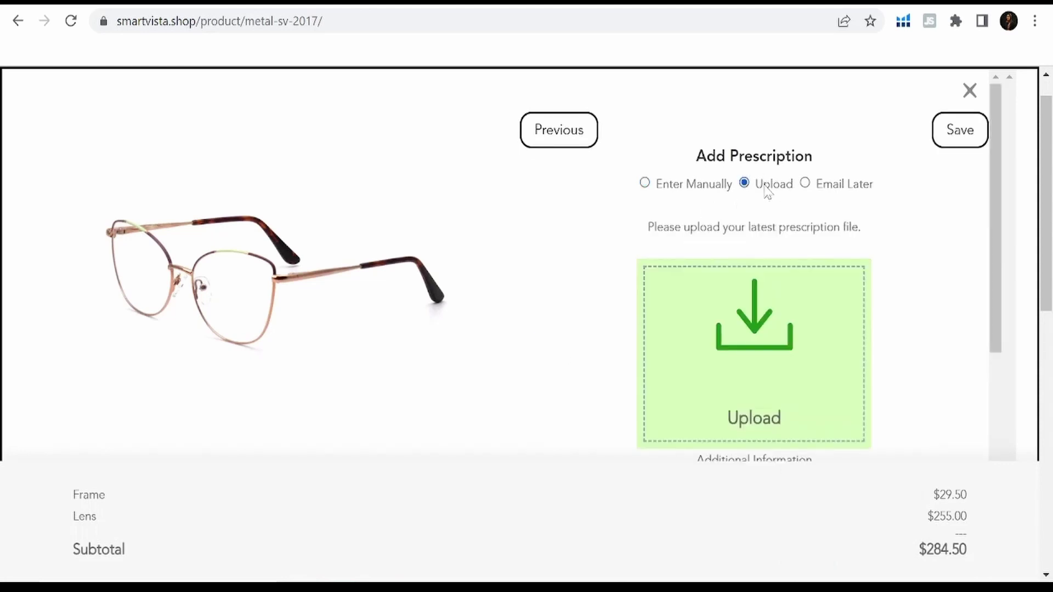
scroll(743, 383, "down", 2)
scroll(747, 348, "up", 1)
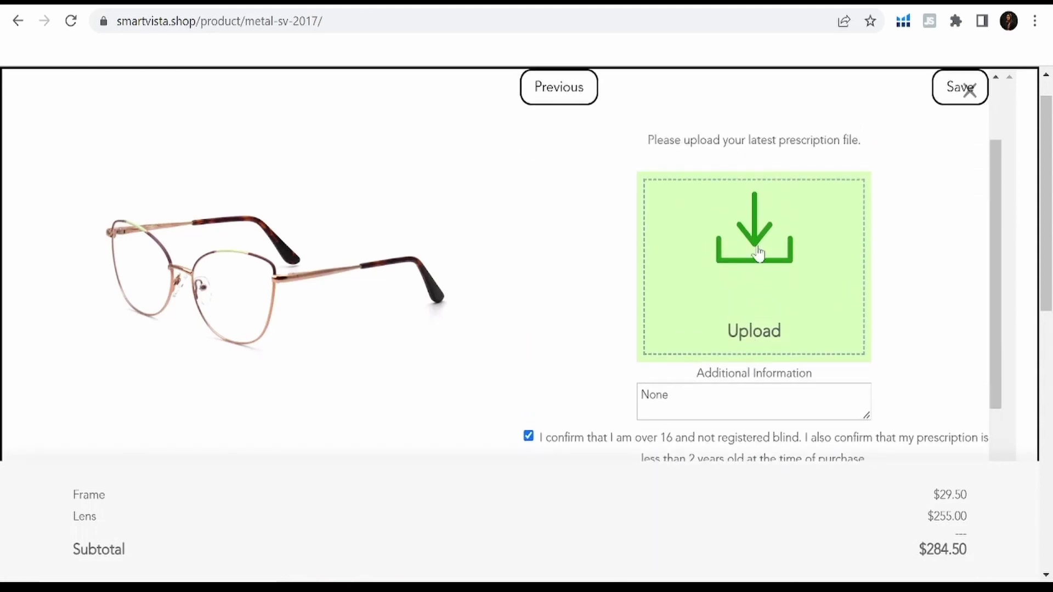
scroll(757, 246, "up", 1)
left_click(819, 189)
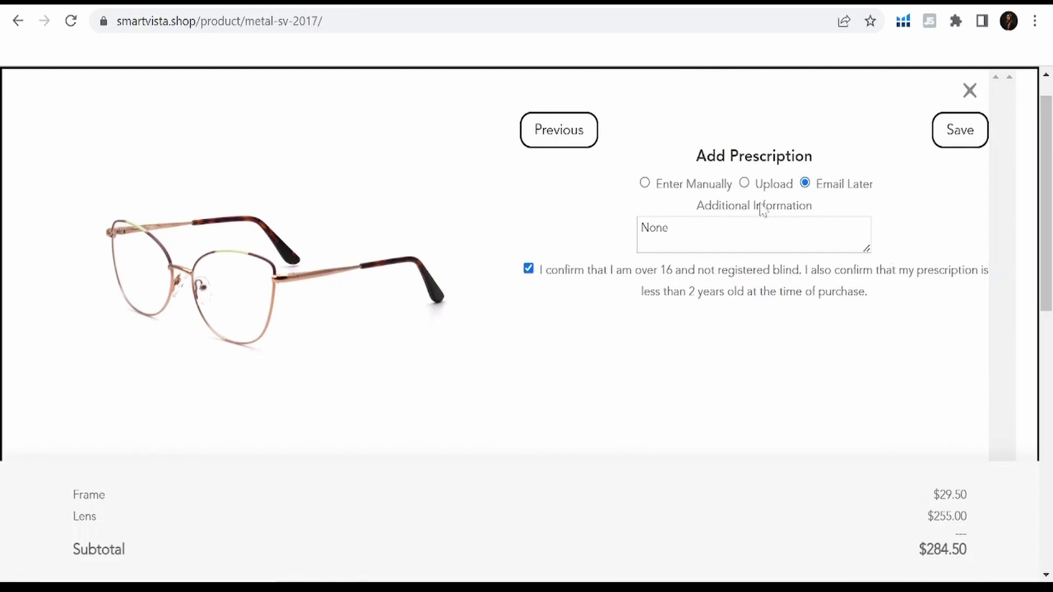
left_click(689, 184)
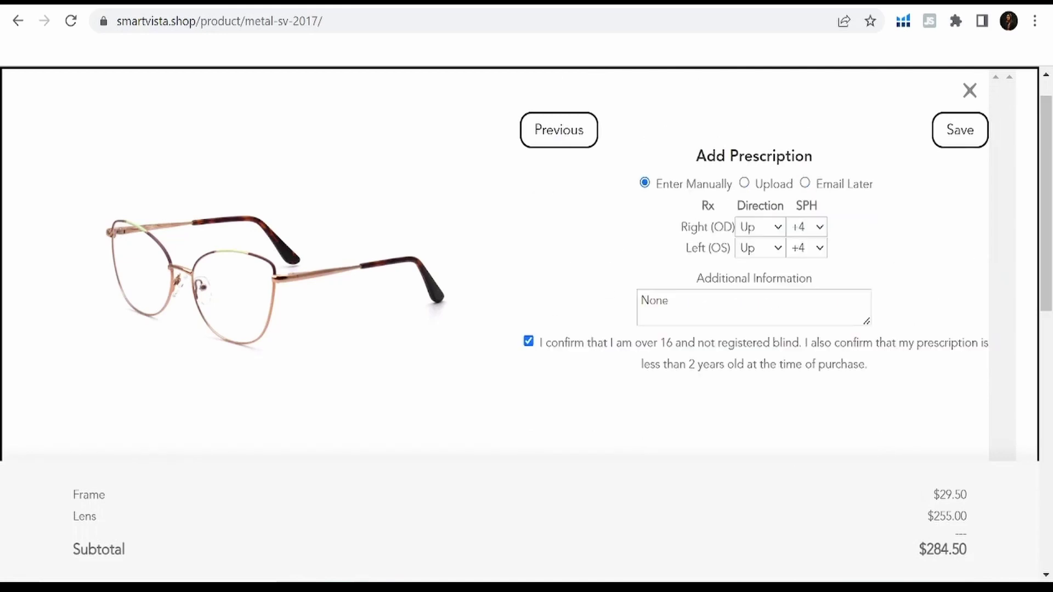
Save the prescription and review the order summary totalling $284.50
left_click(959, 138)
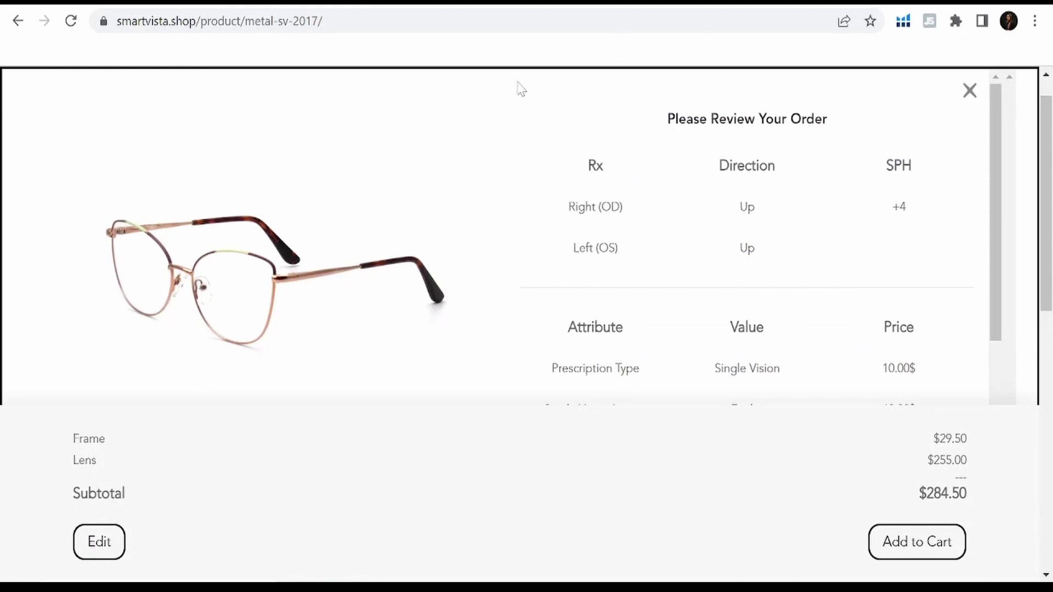
left_click_drag(991, 151, 998, 345)
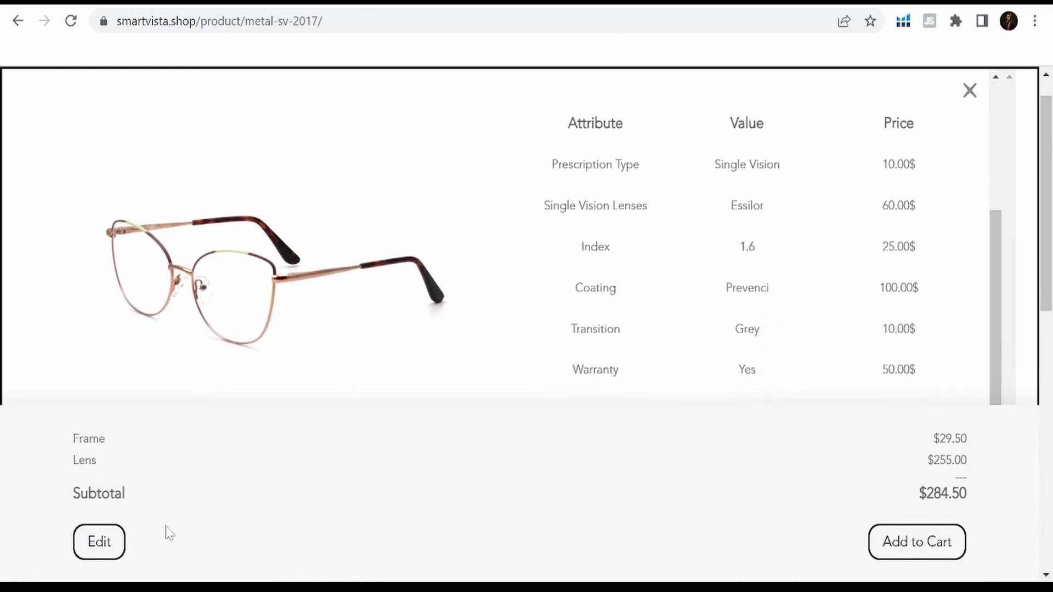